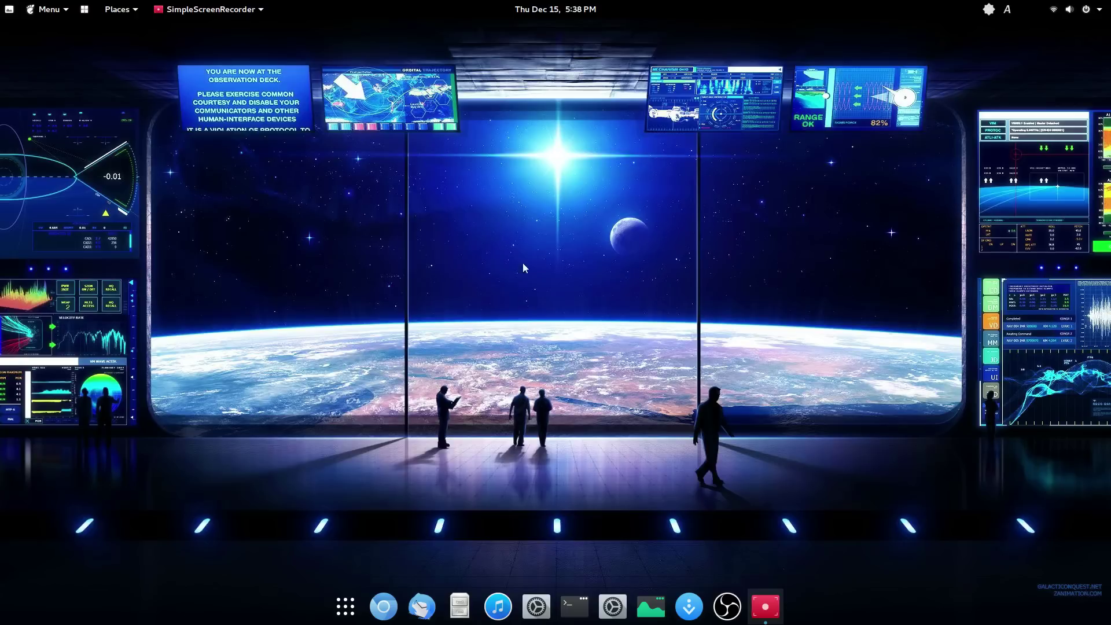
Step: Open the Documents folder in Files and show it as a detailed list
left_click(453, 608)
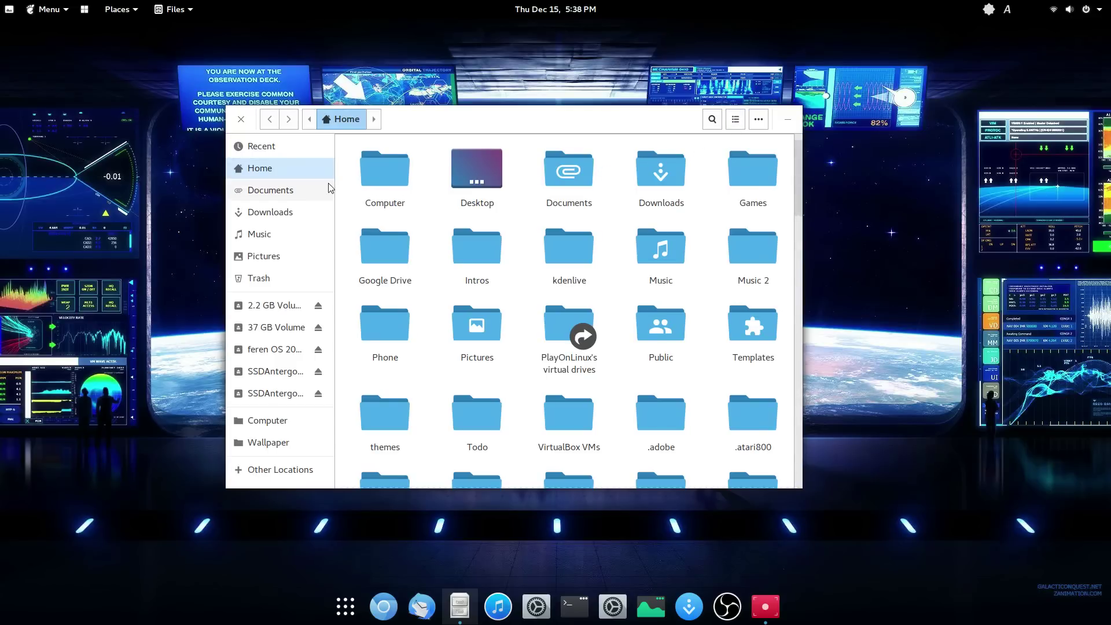
left_click(280, 190)
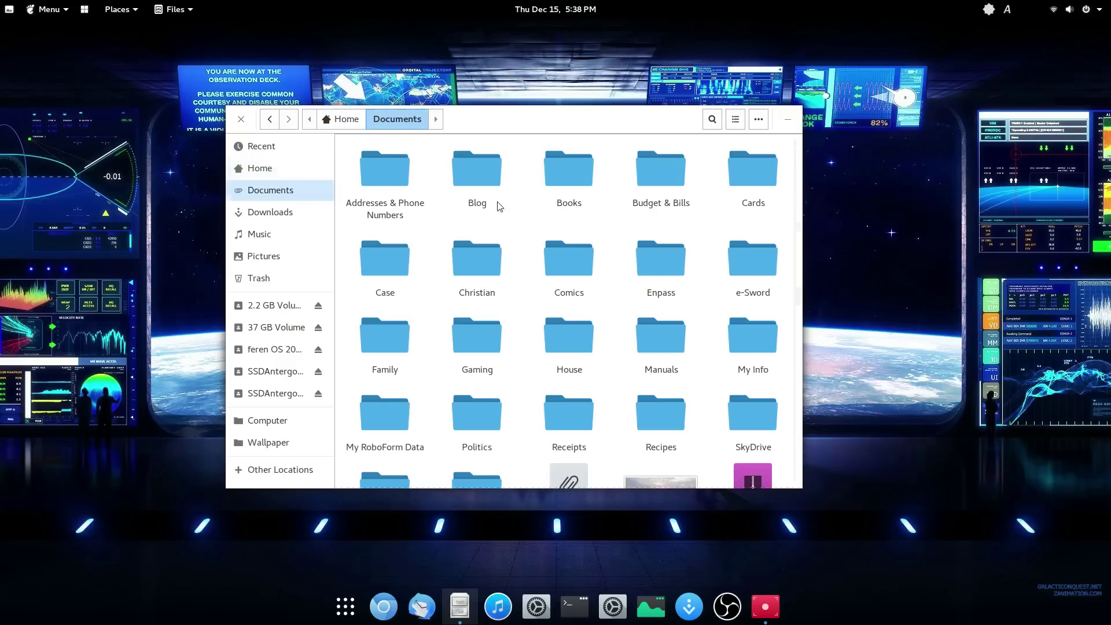
left_click(735, 119)
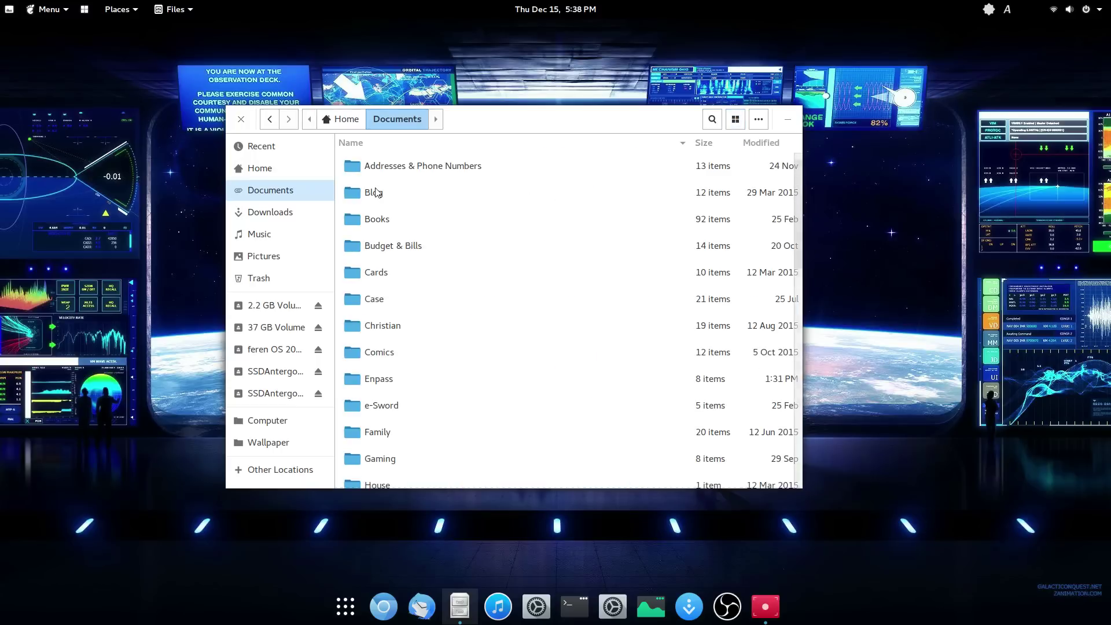
Step: Go back to the Home folder and switch the view back to an icon grid
left_click(259, 168)
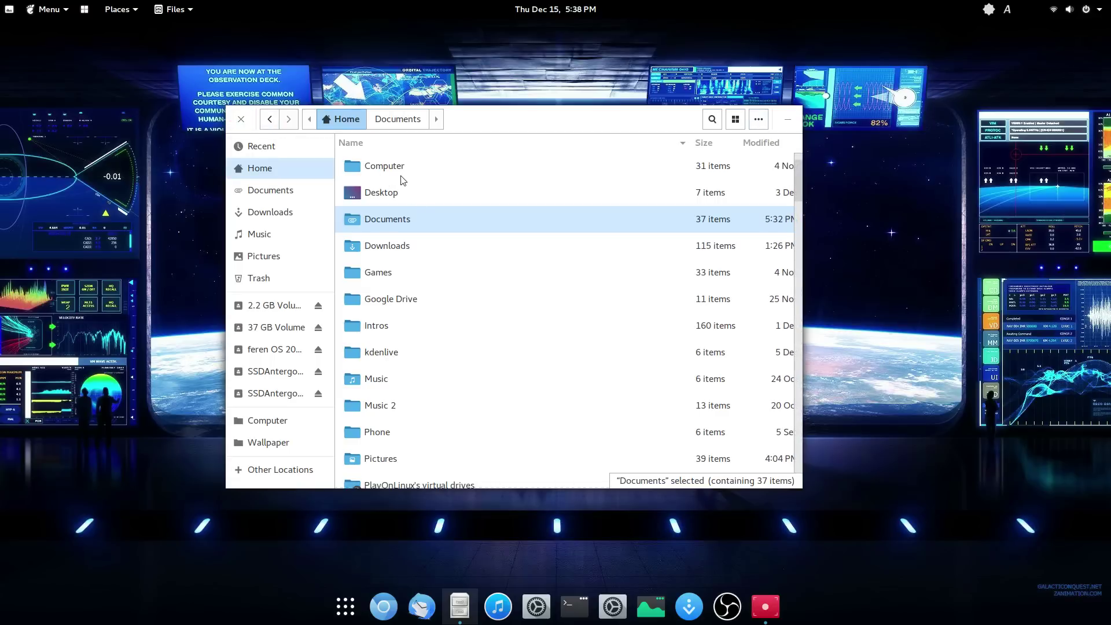
left_click(243, 167)
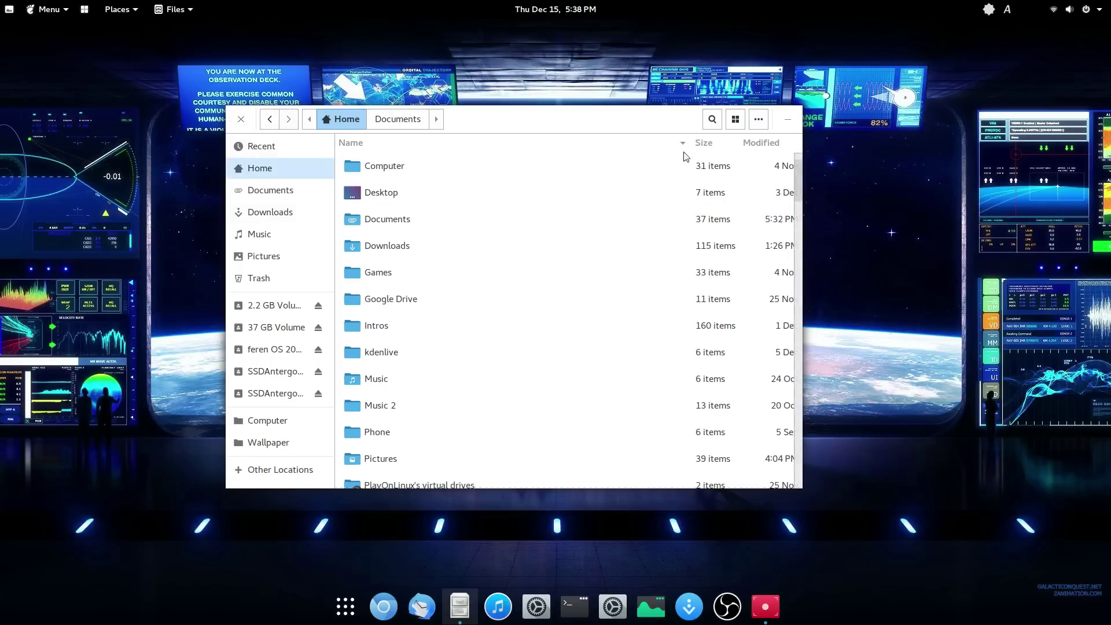
left_click(736, 119)
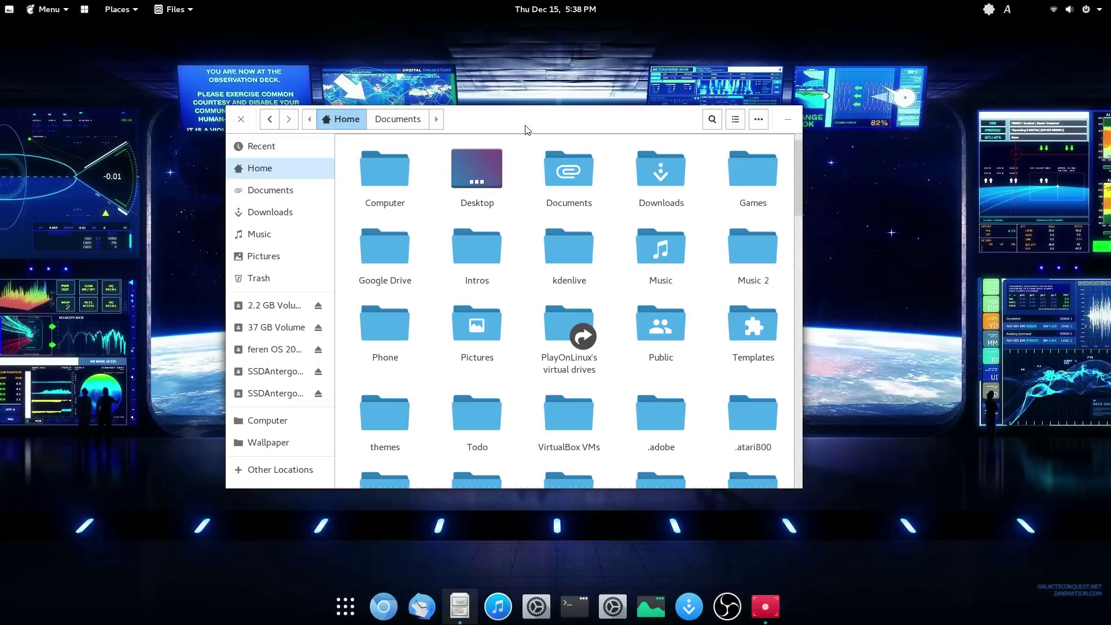
mouse_move(526, 128)
left_mouse_down()
mouse_move(525, 116)
mouse_move(513, 129)
left_mouse_up()
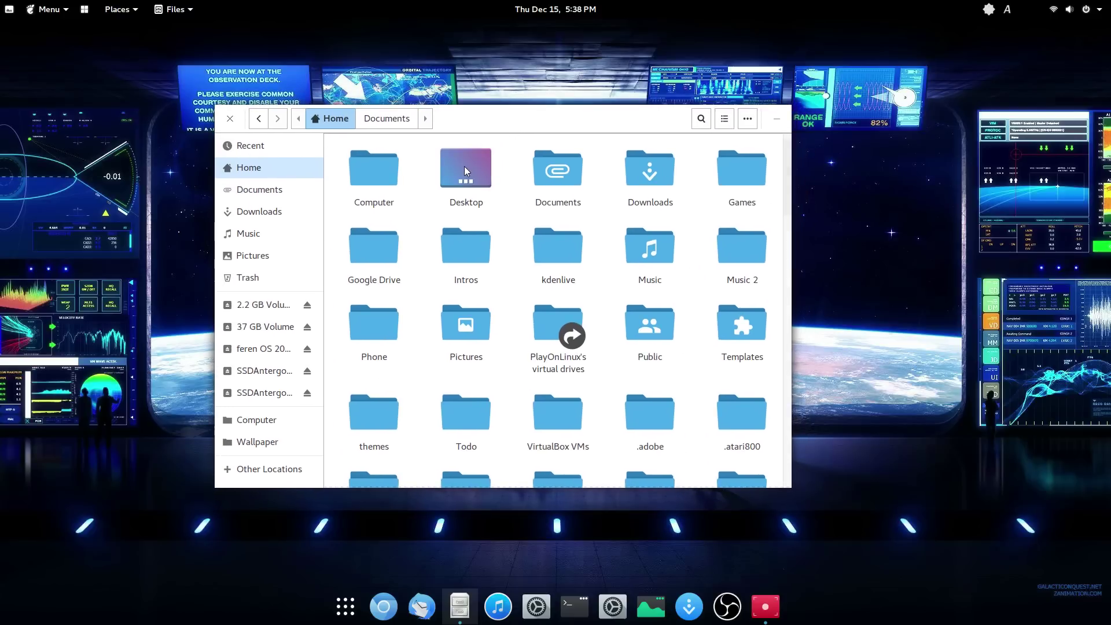
right_click(383, 173)
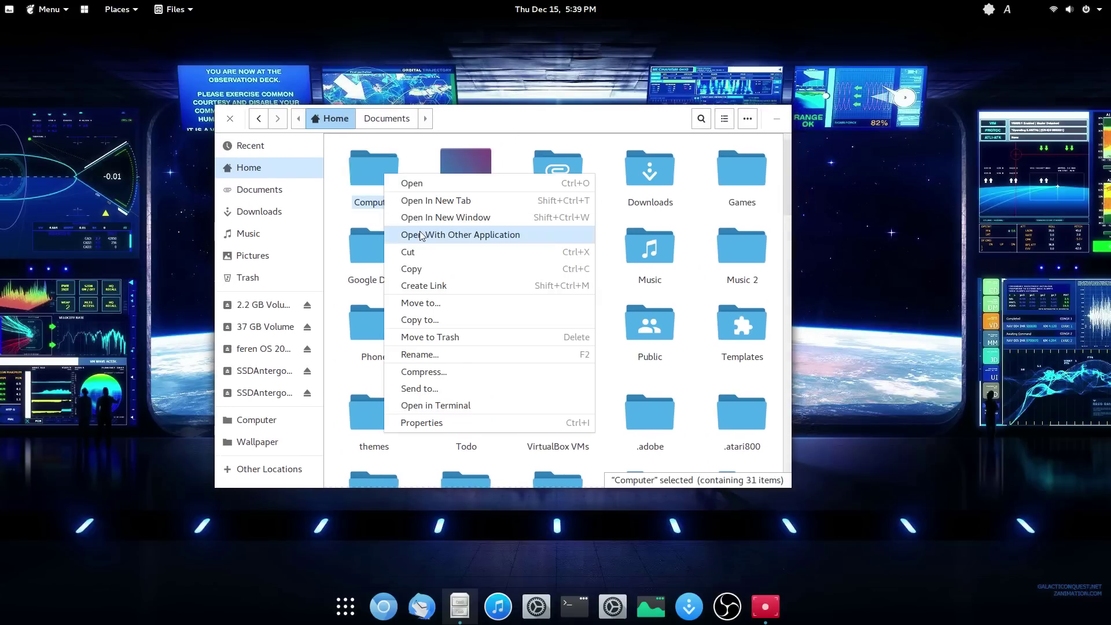
left_click(442, 201)
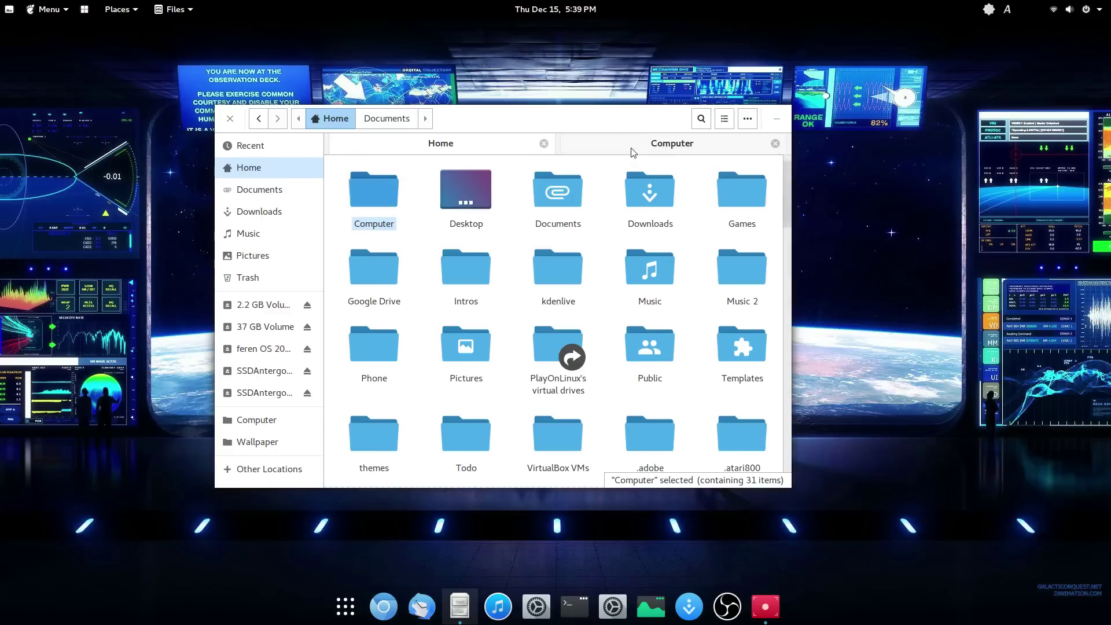
left_click(633, 152)
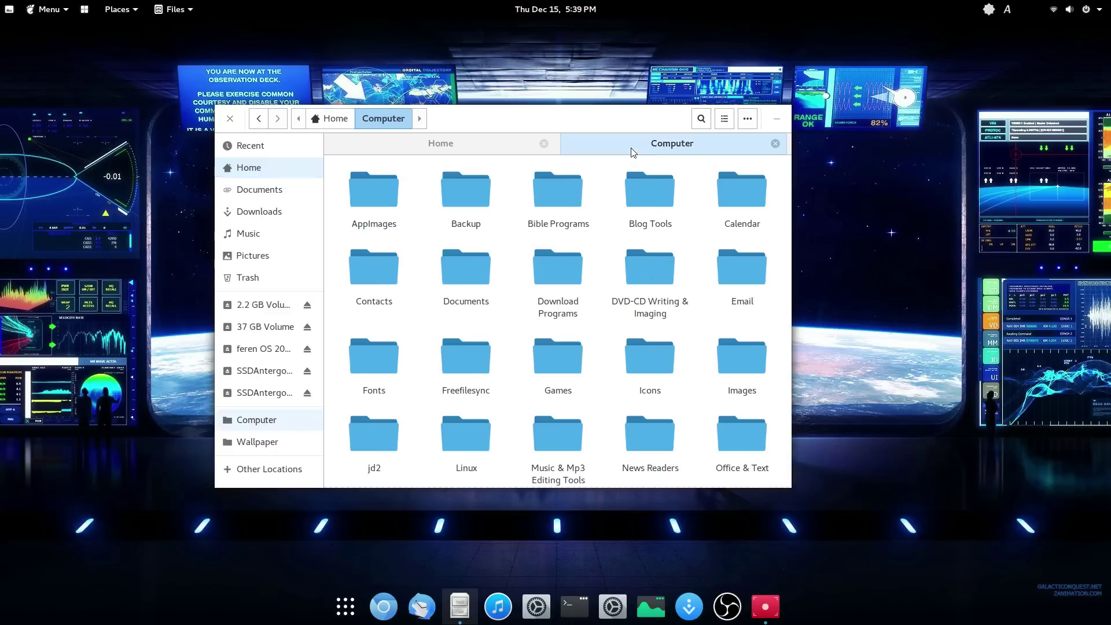
left_click(774, 143)
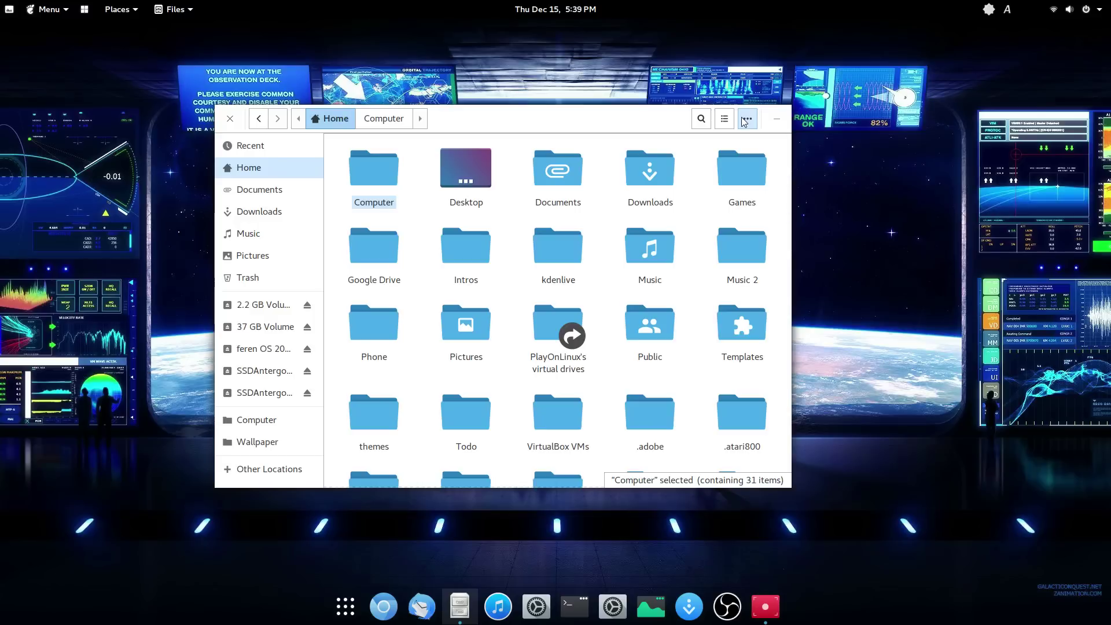
right_click(644, 180)
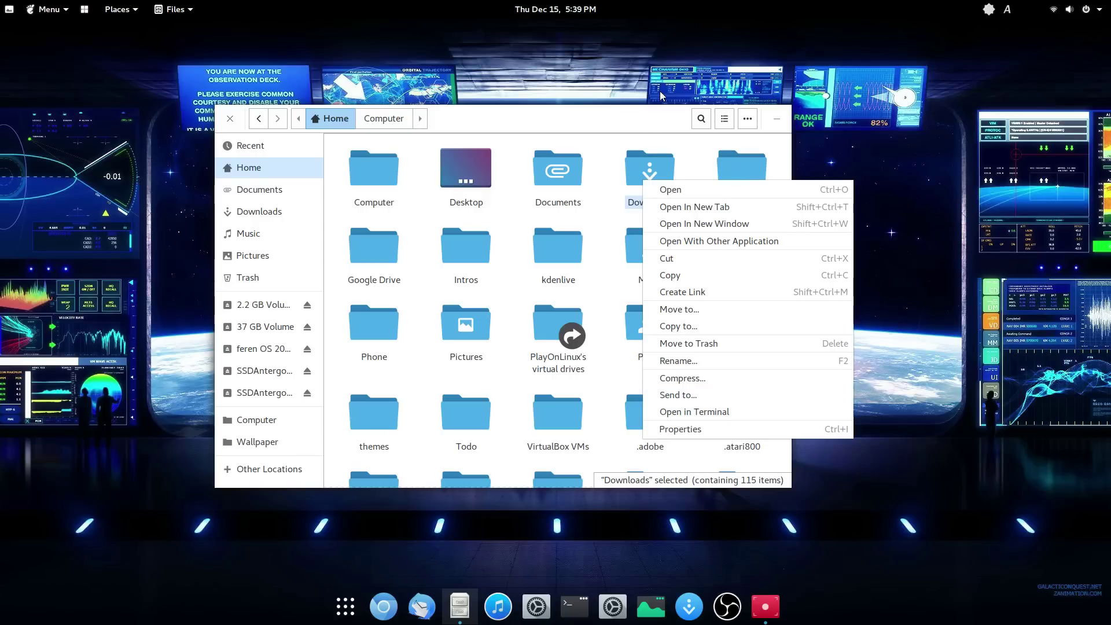
left_click(654, 122)
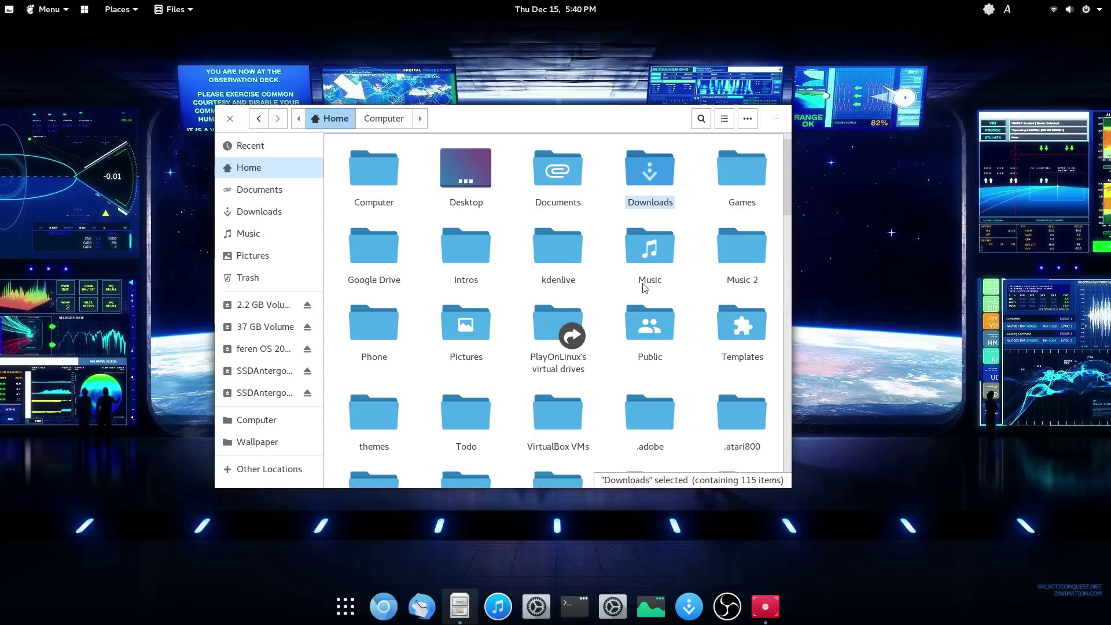
scroll(694, 304, "down", 3)
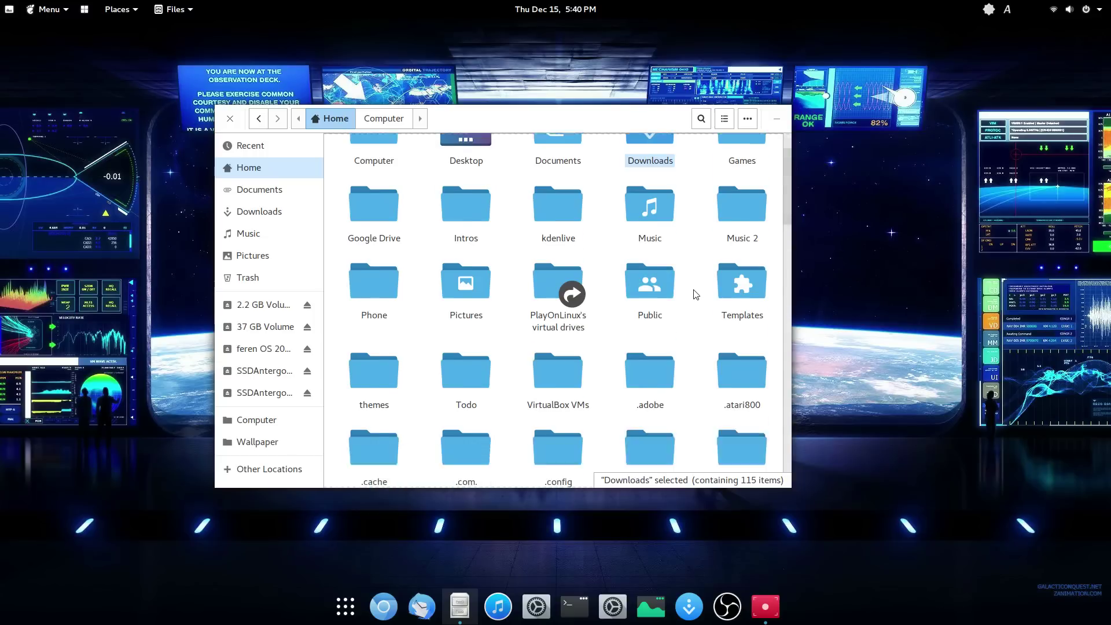
scroll(696, 294, "down", 1)
scroll(695, 295, "down", 5)
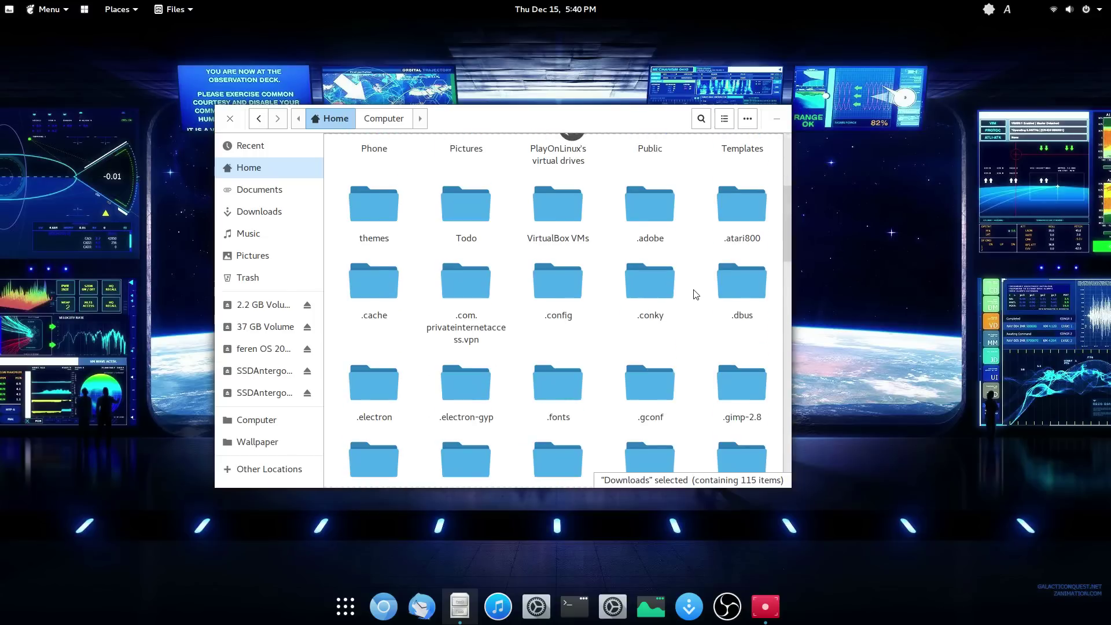
scroll(696, 294, "up", 10)
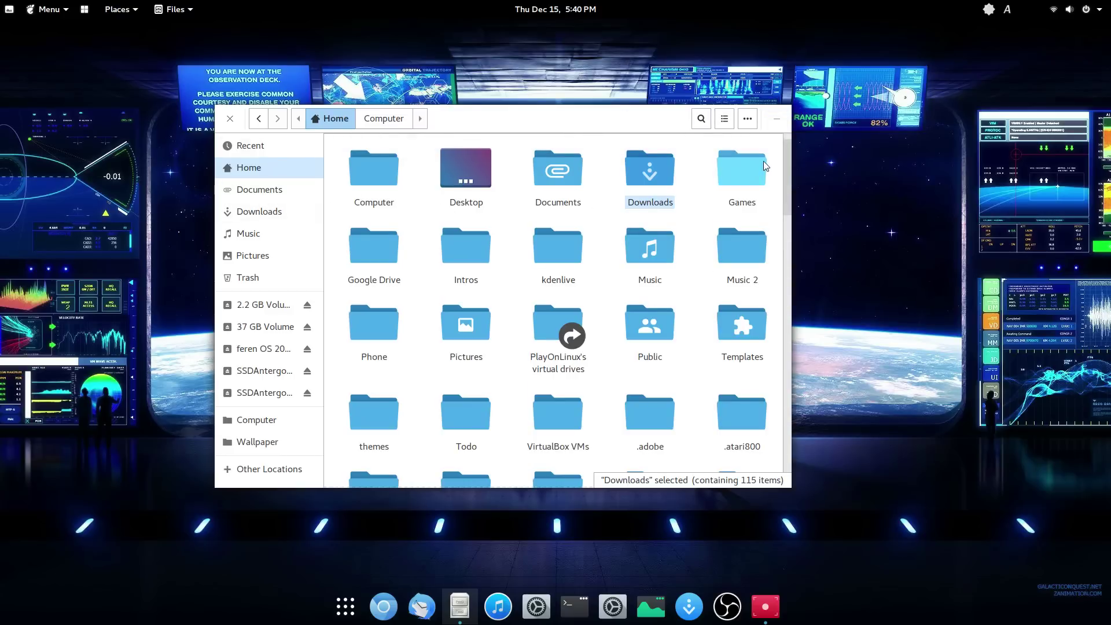
right_click(664, 178)
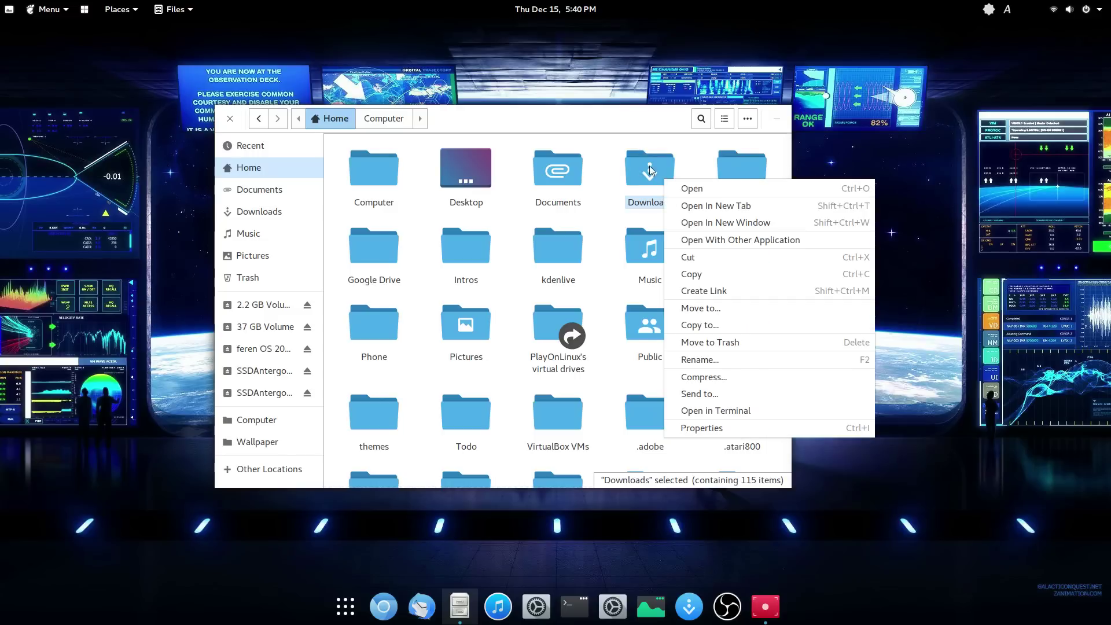
left_click(644, 231)
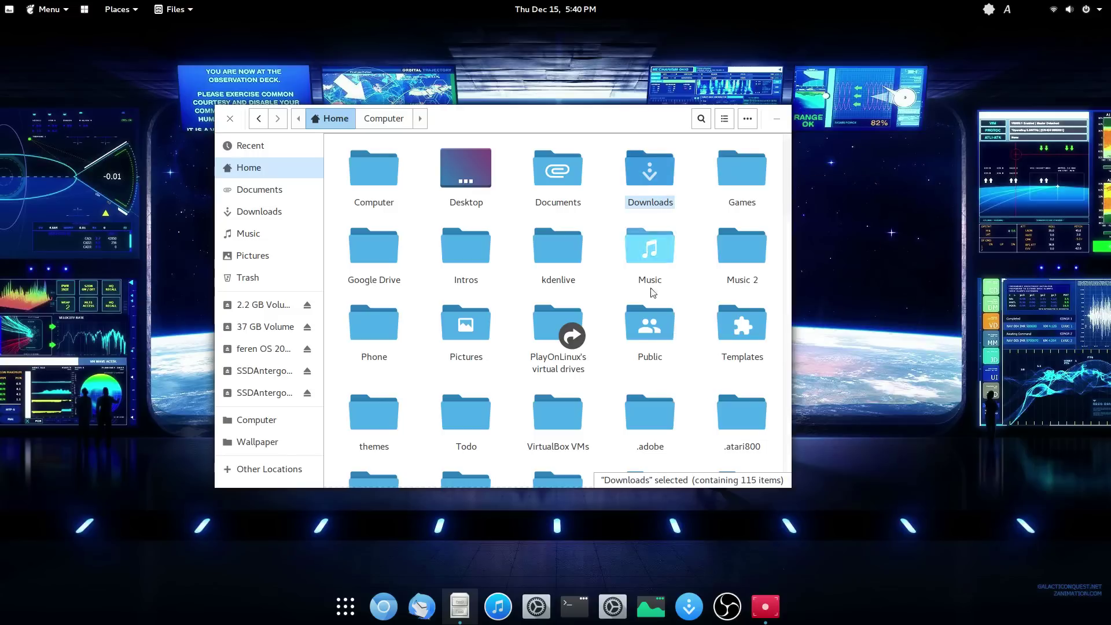
right_click(648, 239)
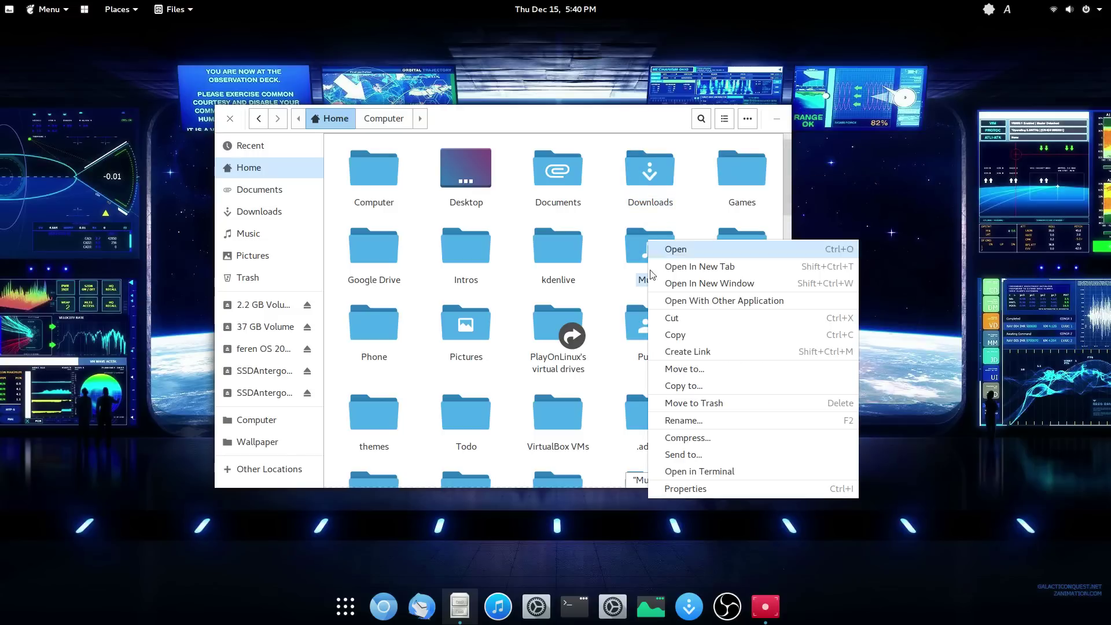
Step: Open the Music folder to see its genre subfolders, then go back to Home
left_click(683, 474)
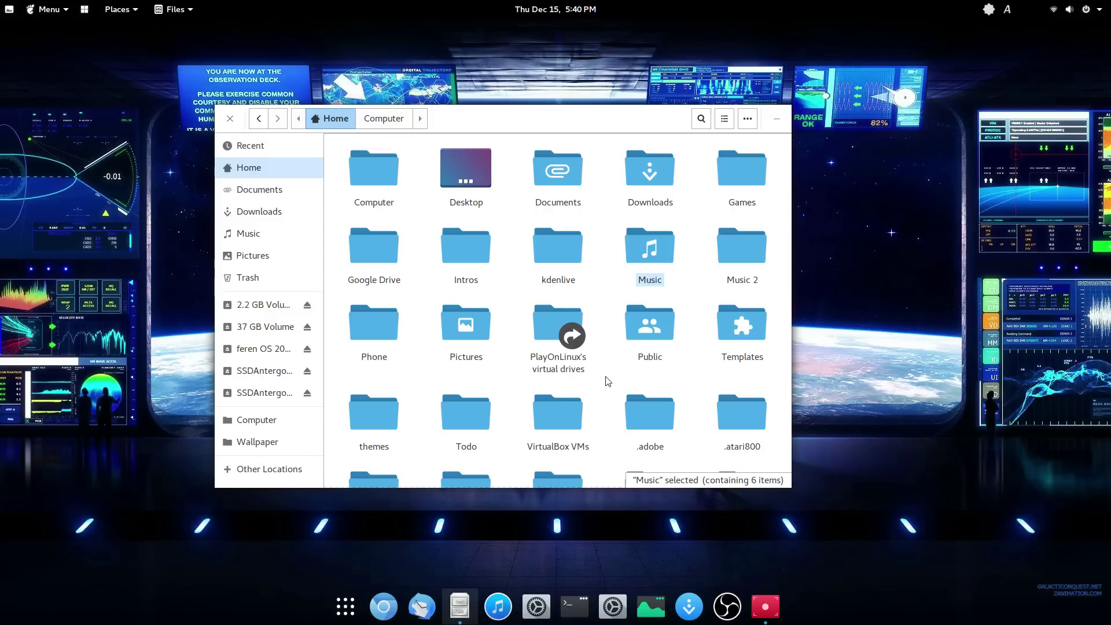
left_click(576, 606)
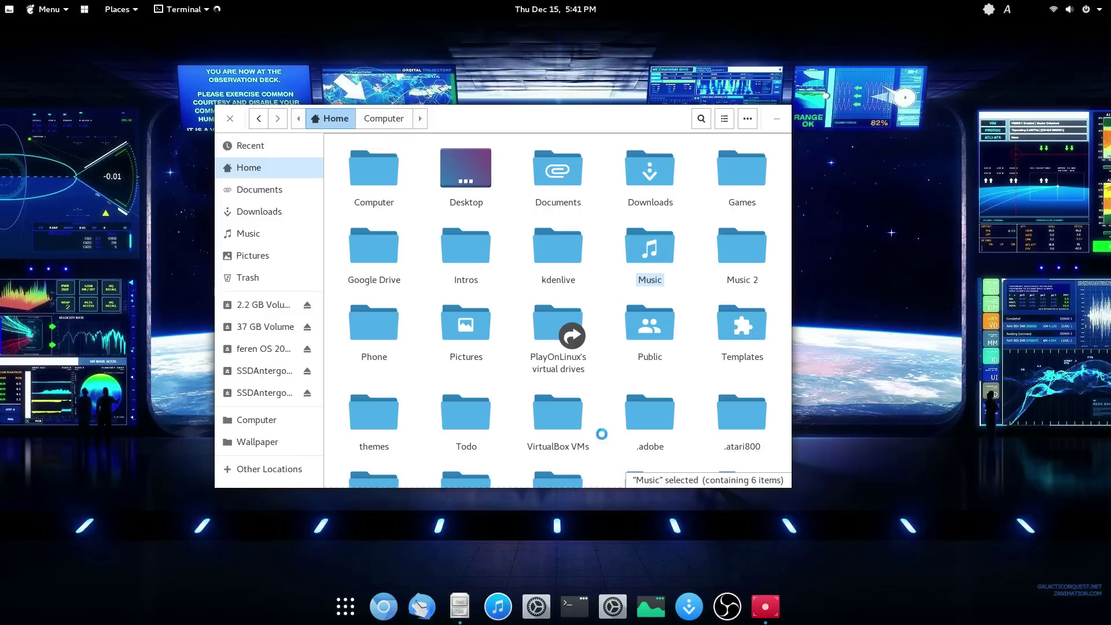
key("Return")
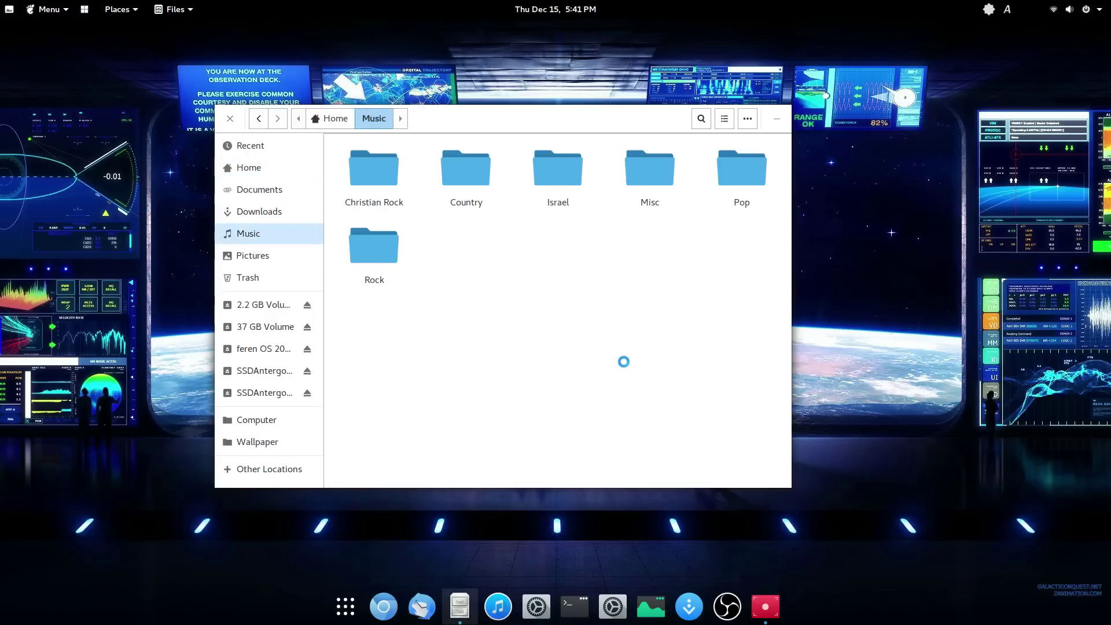
key("BackSpace")
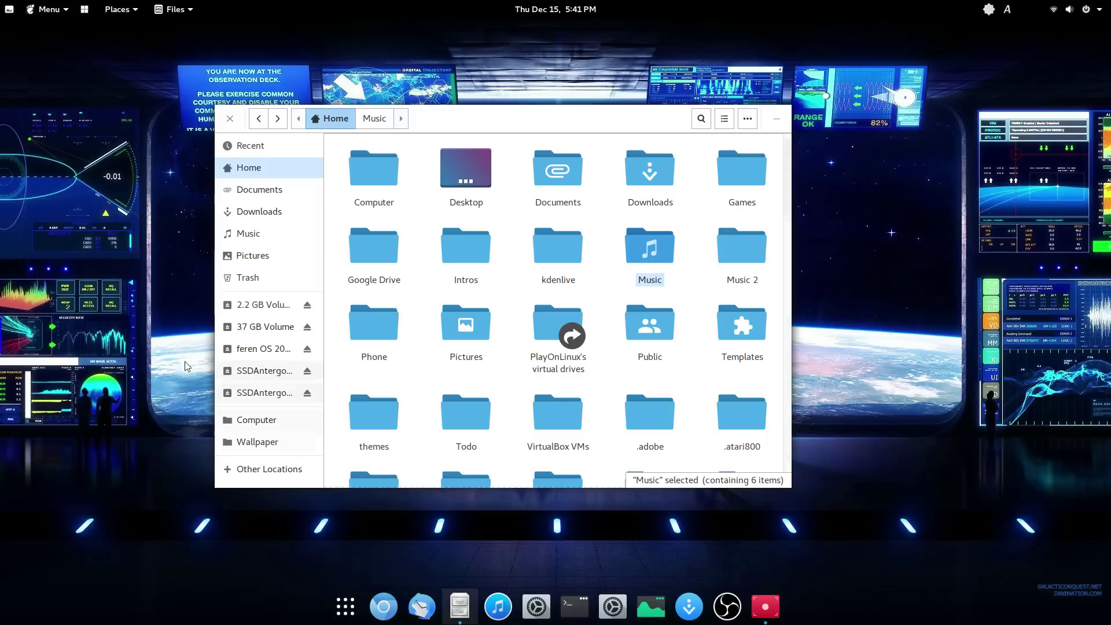
left_click(229, 119)
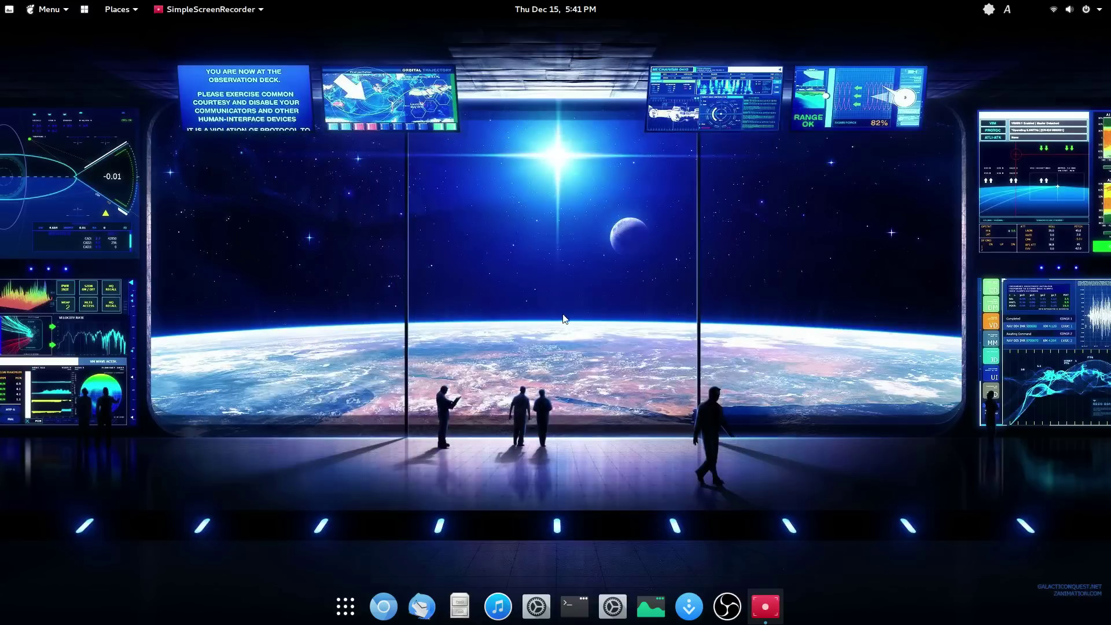
left_click(725, 608)
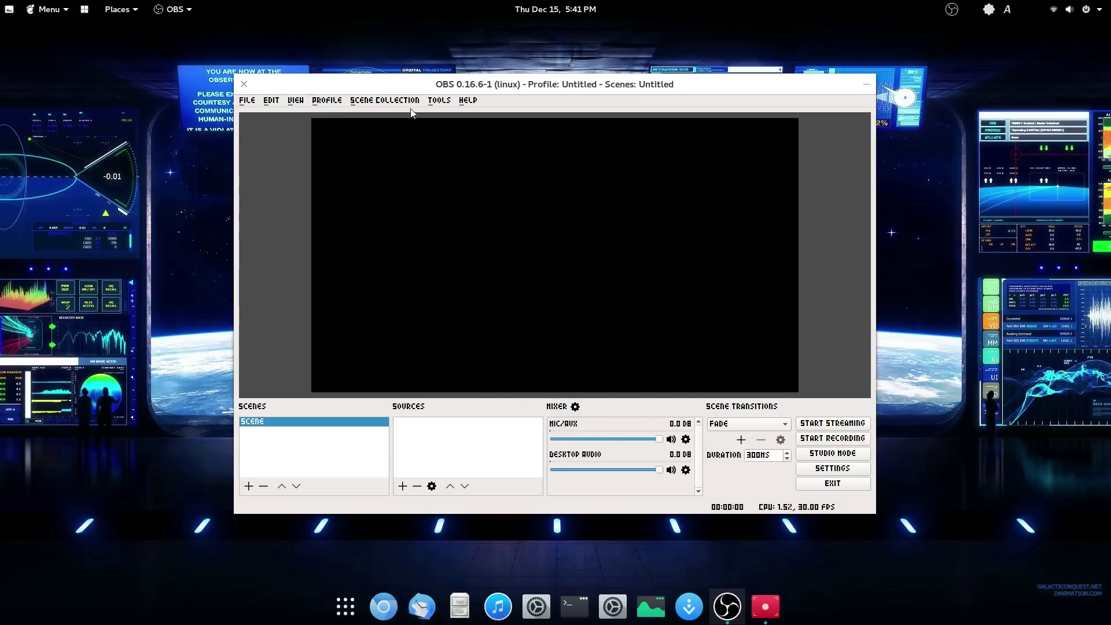
left_click(466, 101)
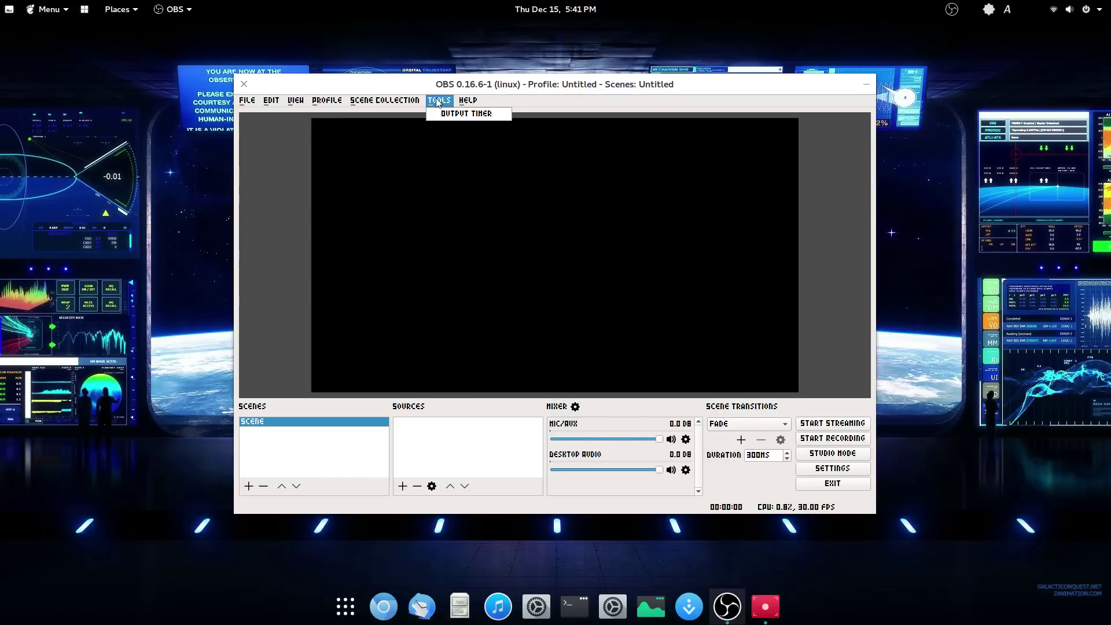
left_click(244, 84)
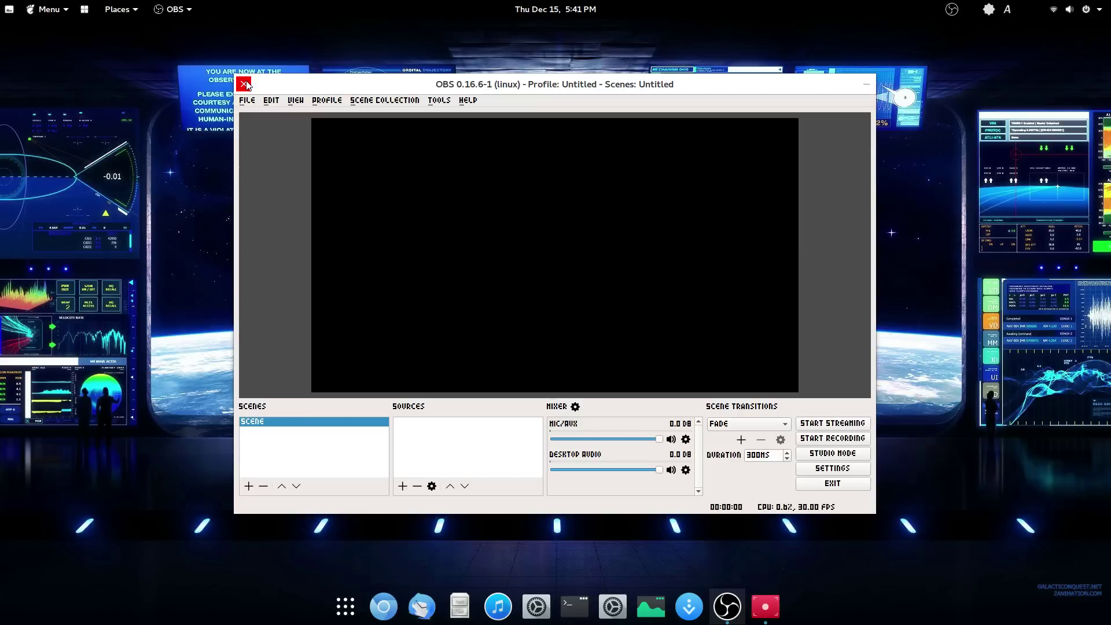
left_click(245, 85)
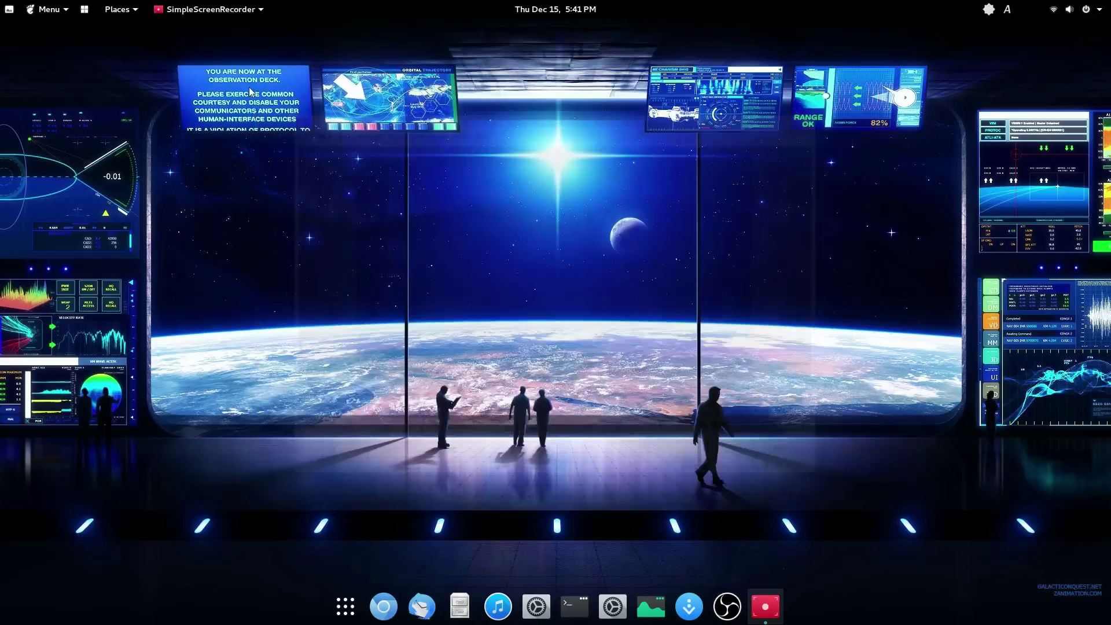
left_click(539, 607)
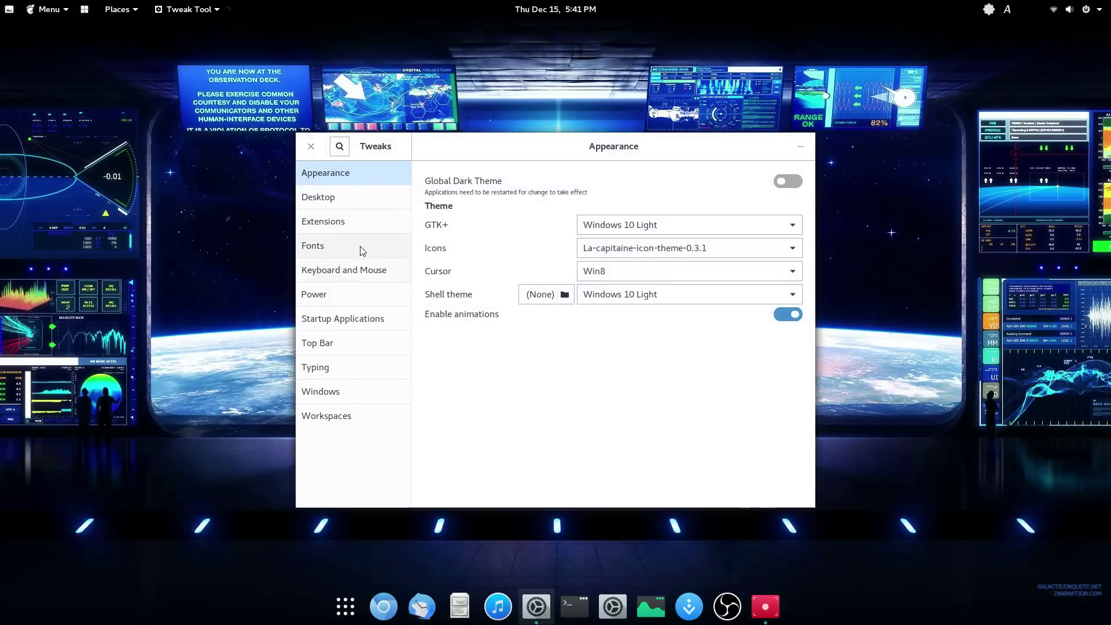
left_click(376, 245)
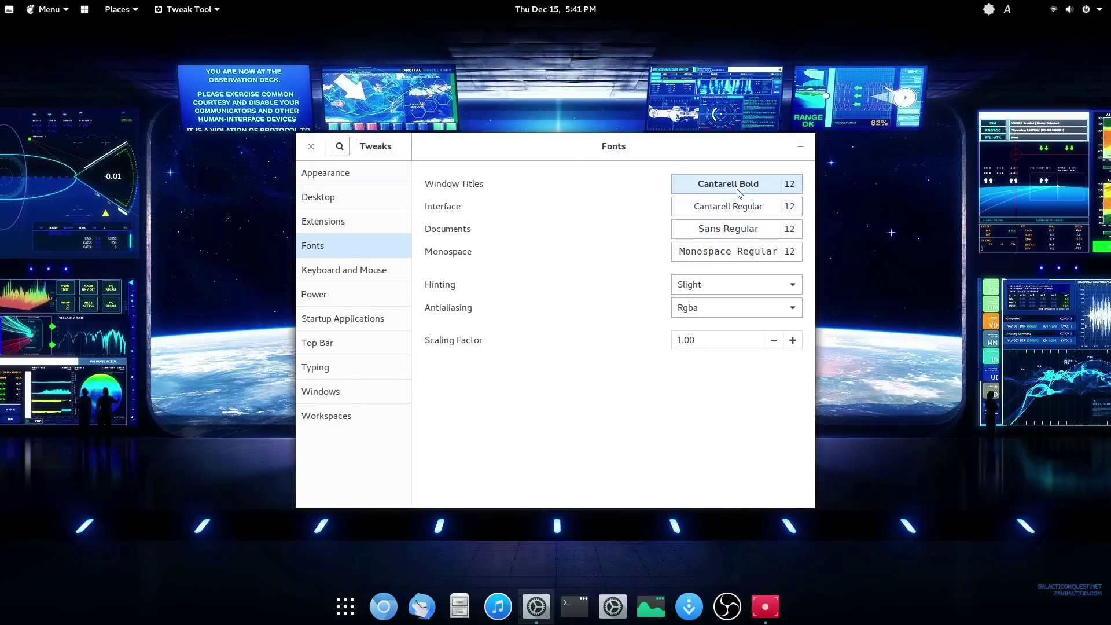
left_click(307, 147)
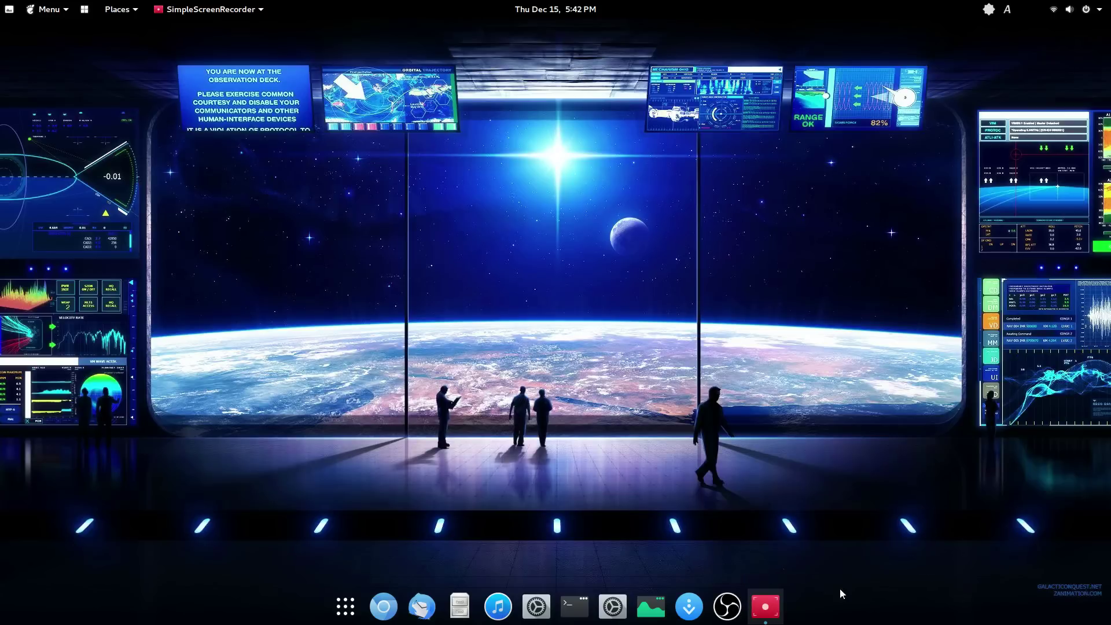
left_click(727, 606)
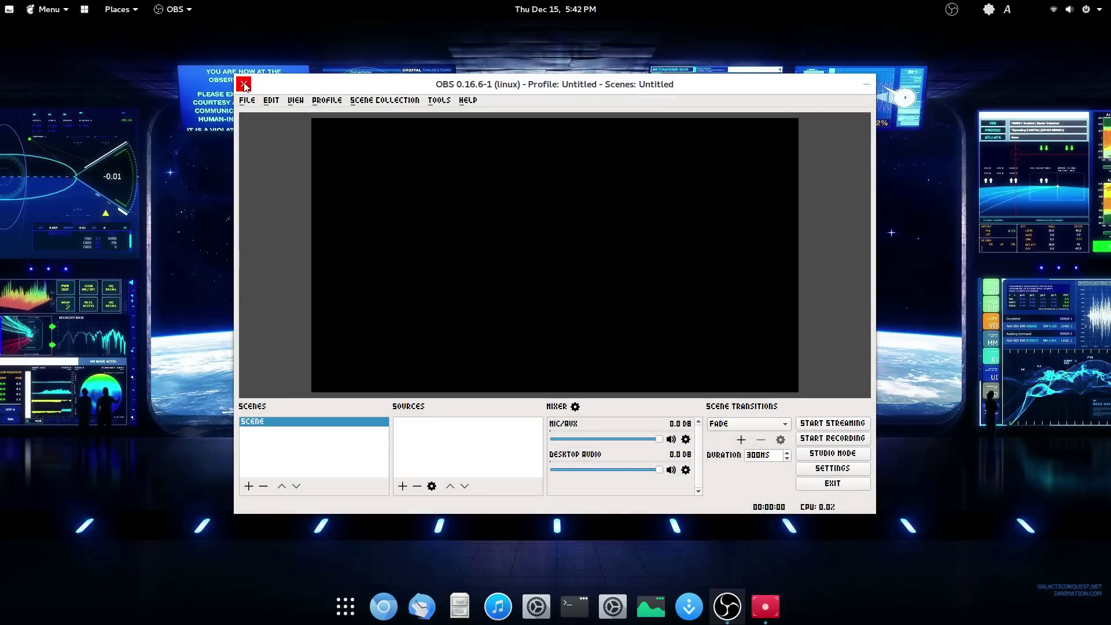
left_click(244, 85)
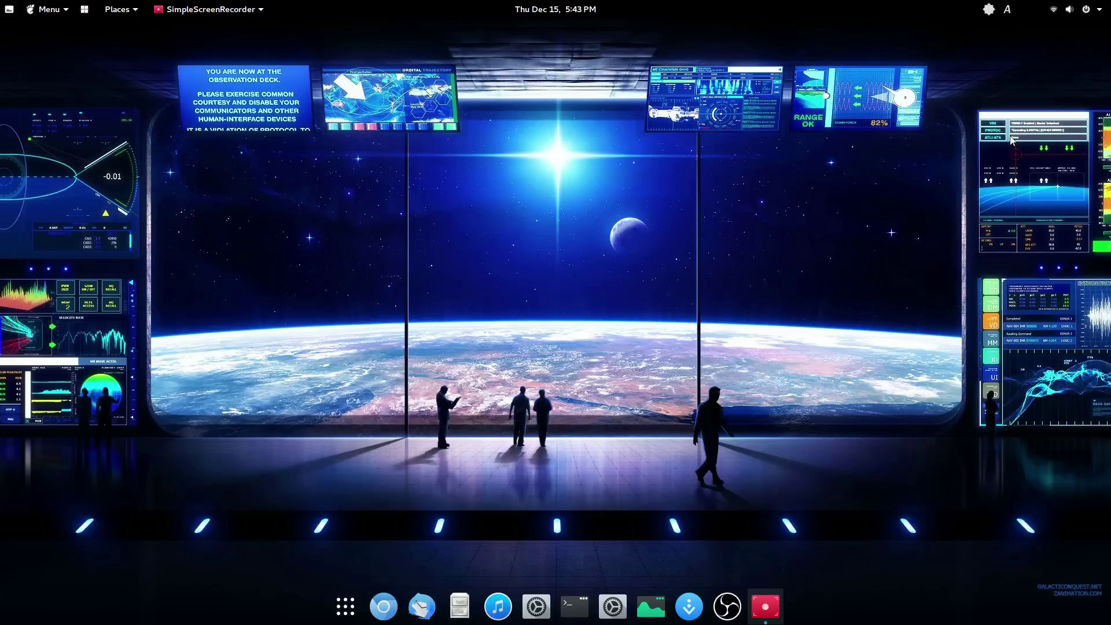
Step: Open, close and reopen the top-right system status menu, leaving it open
left_click(1085, 17)
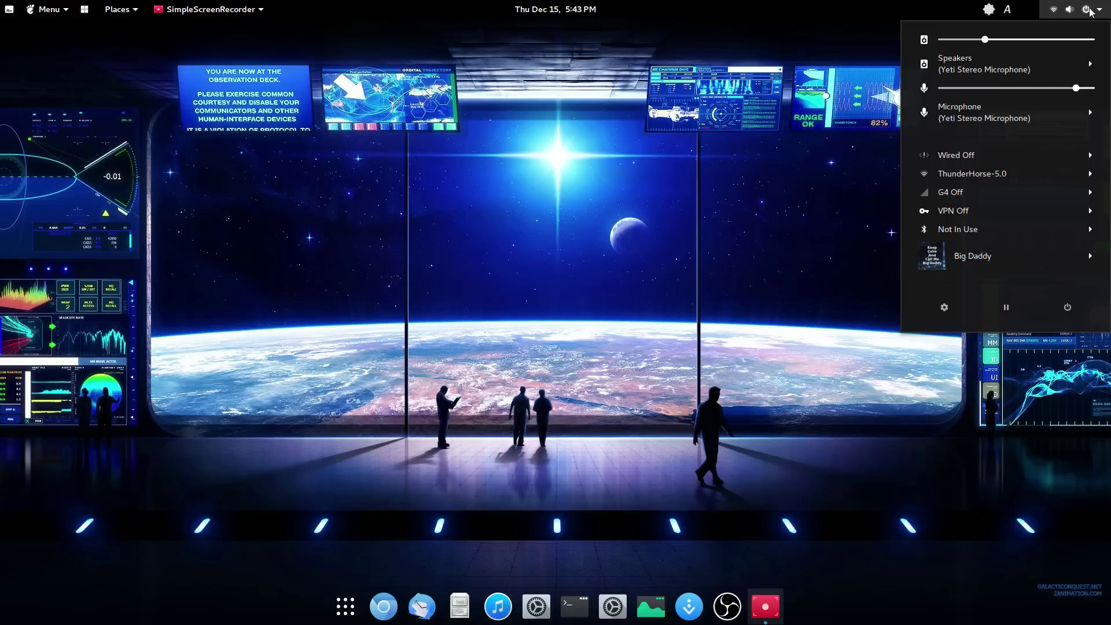
left_click(1090, 11)
left_click(1090, 12)
left_click(731, 140)
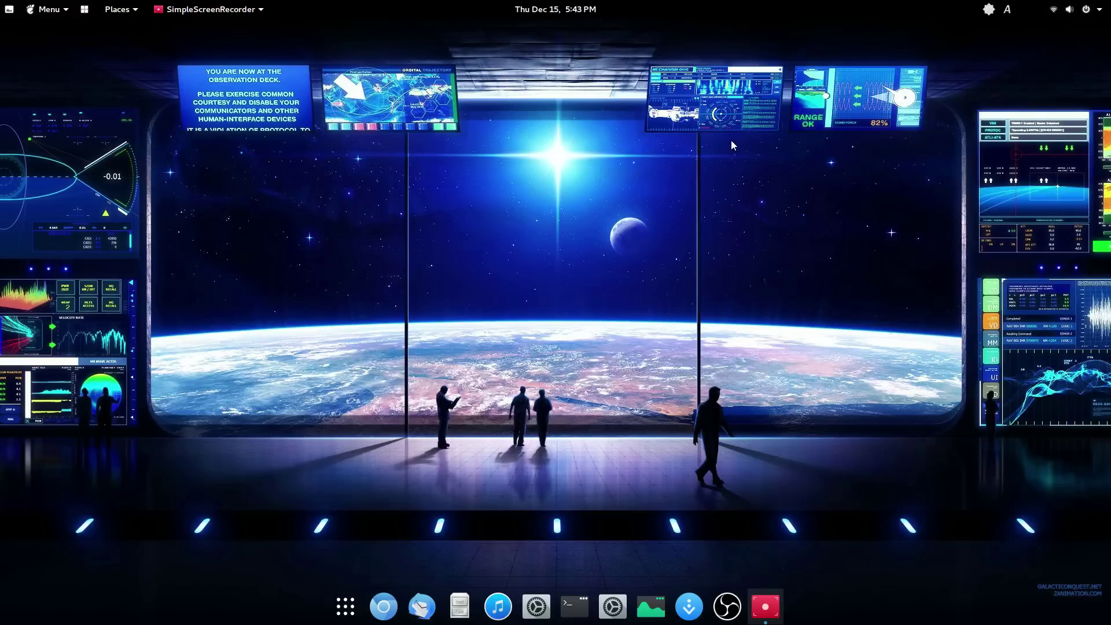
left_click(1086, 10)
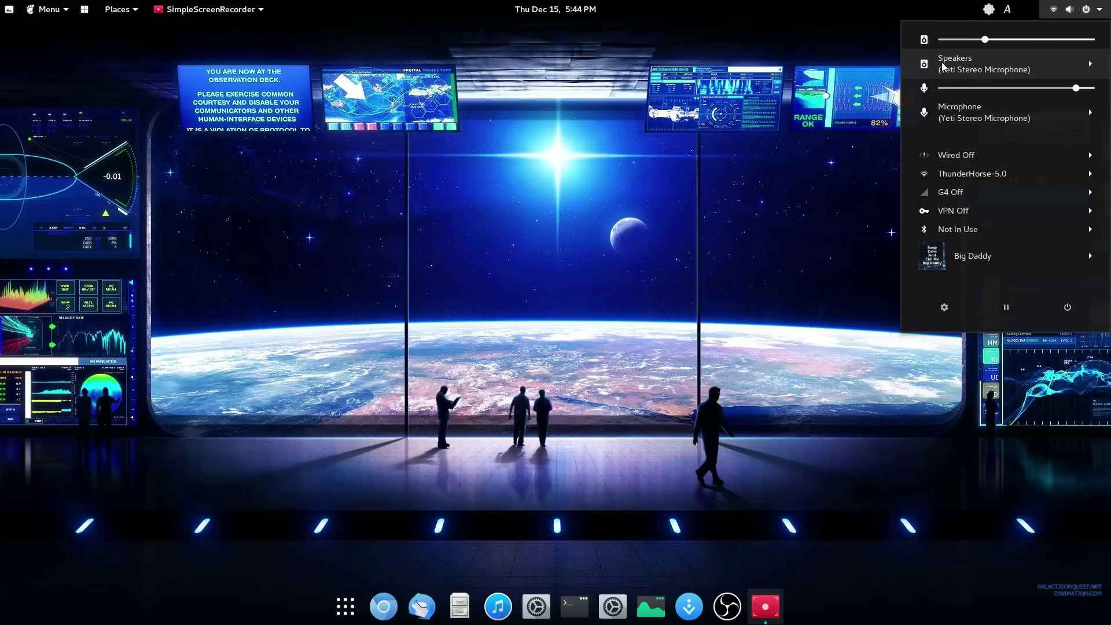
Step: Expand and collapse the Microphone and Speakers device lists, then close the status menu
left_click(980, 121)
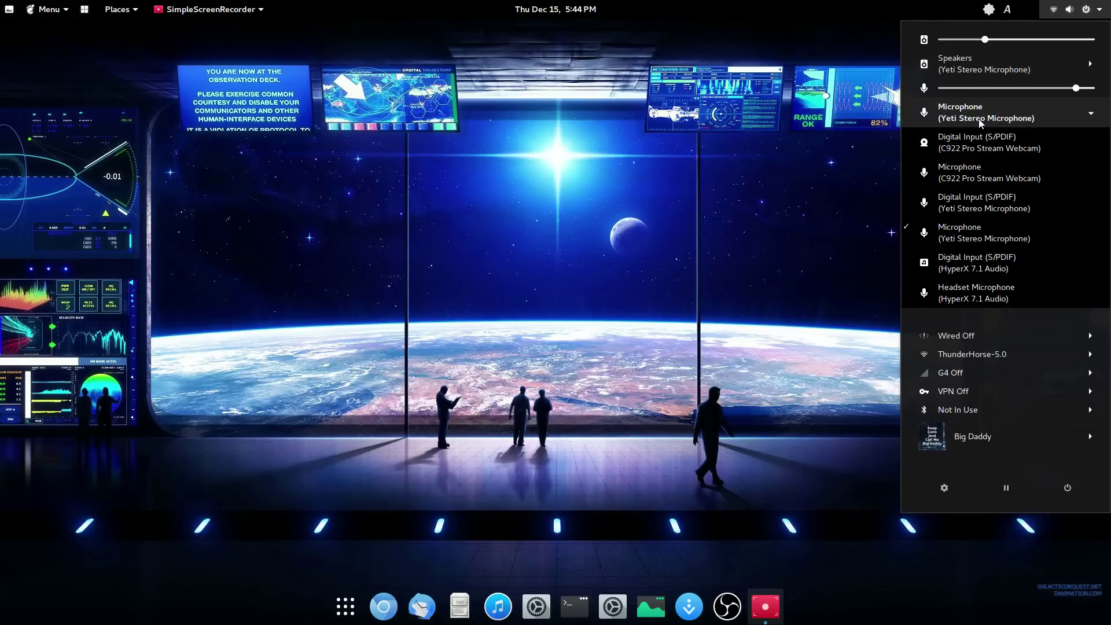
left_click(948, 114)
left_click(954, 68)
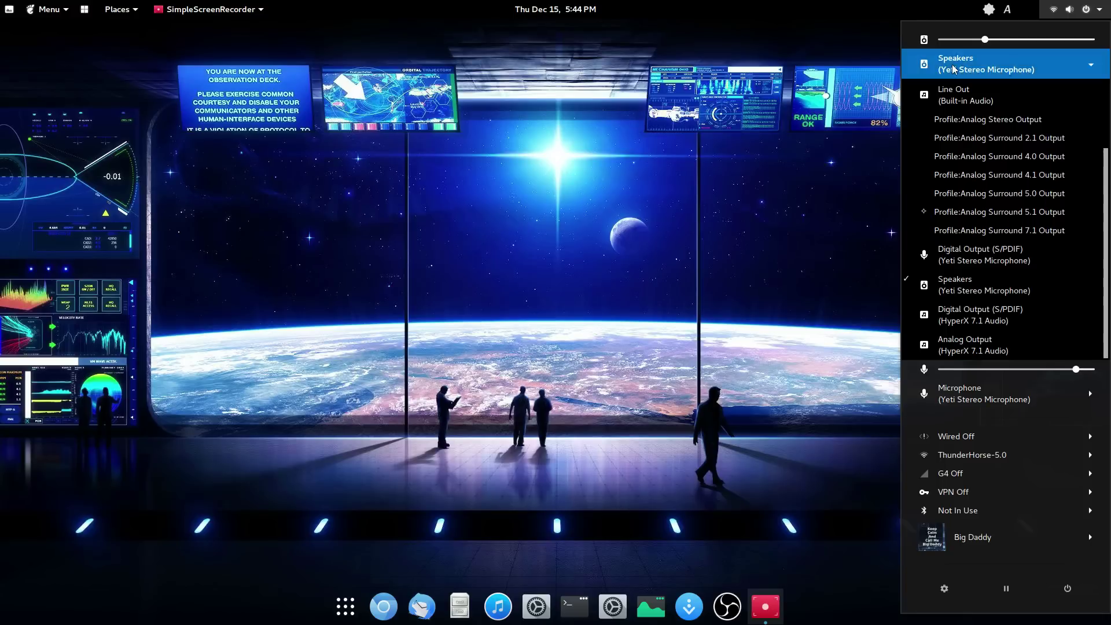
left_click(953, 69)
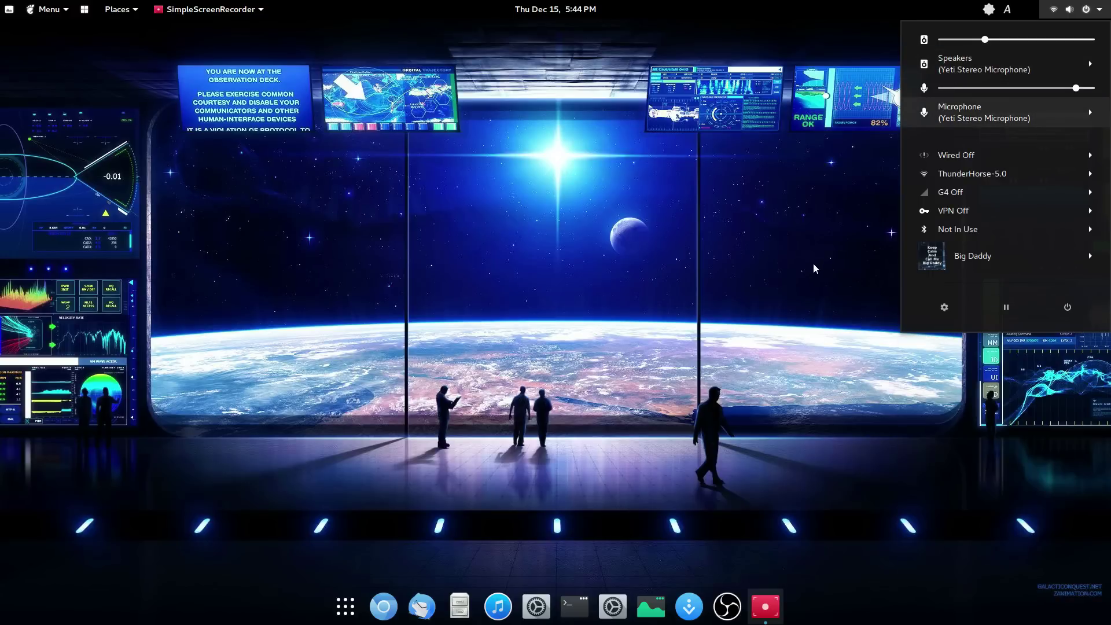
left_click(878, 91)
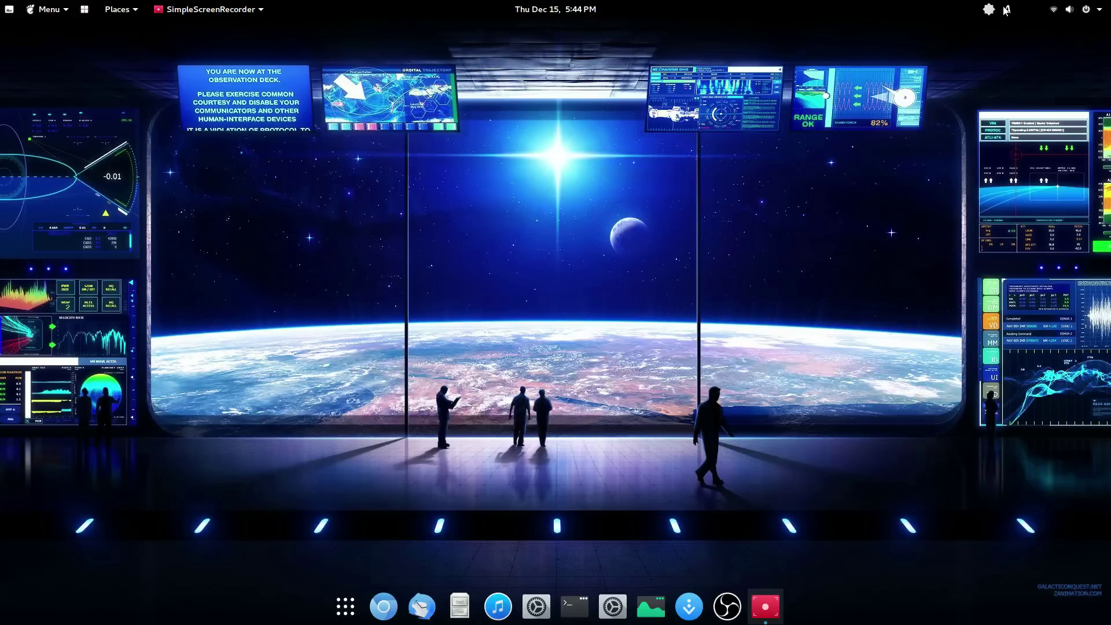
left_click(1076, 11)
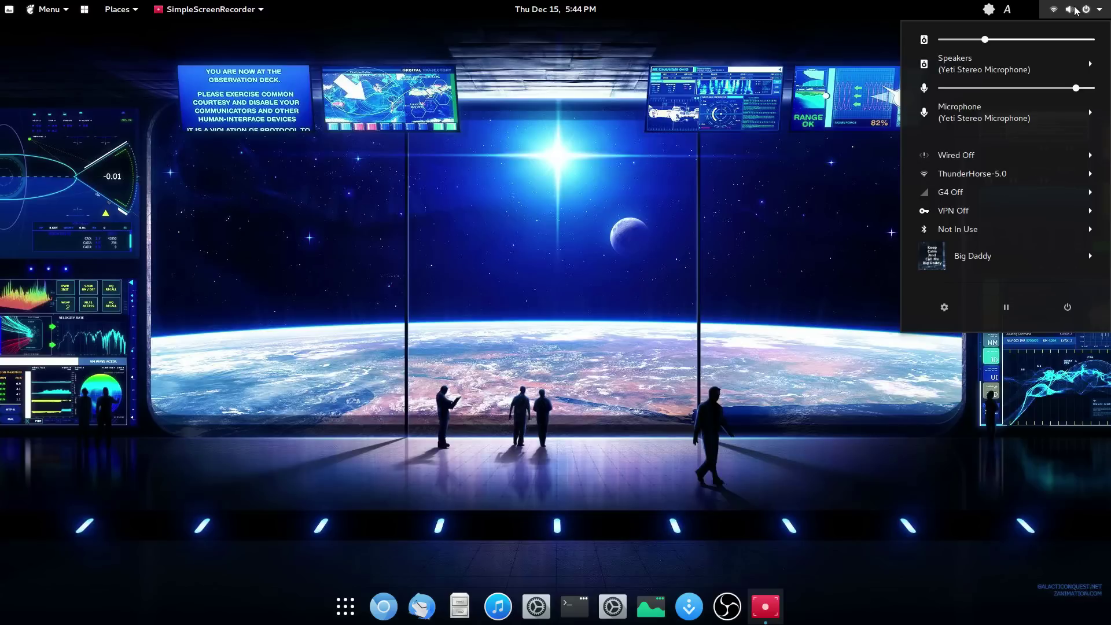
left_click(1075, 11)
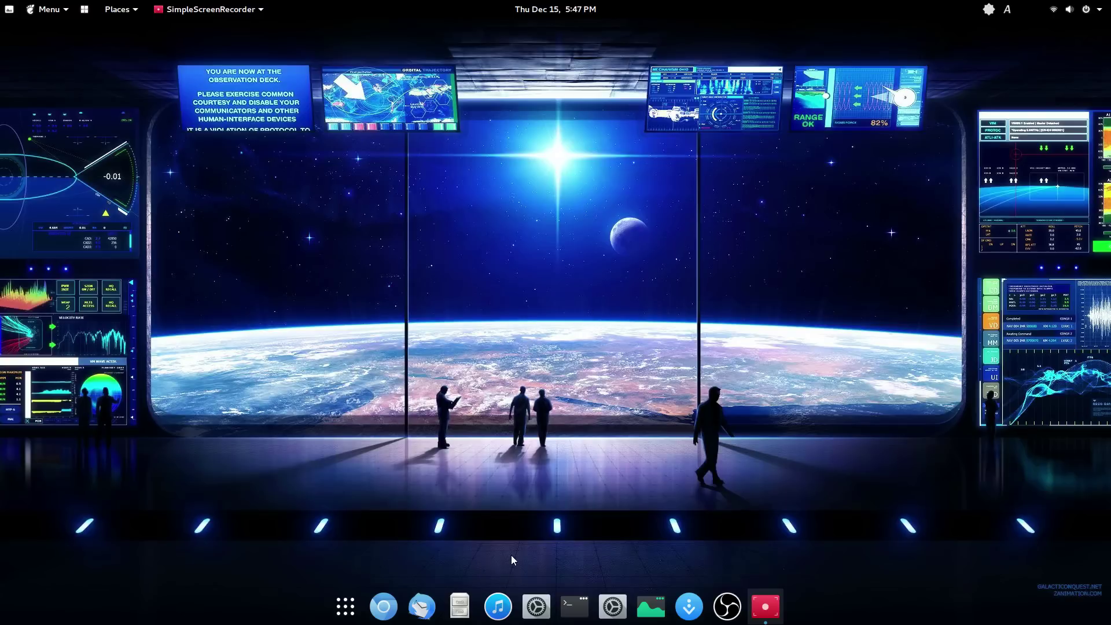
Step: Launch GNOME Music from the dock and Force Quit it once it stops responding
left_click(492, 607)
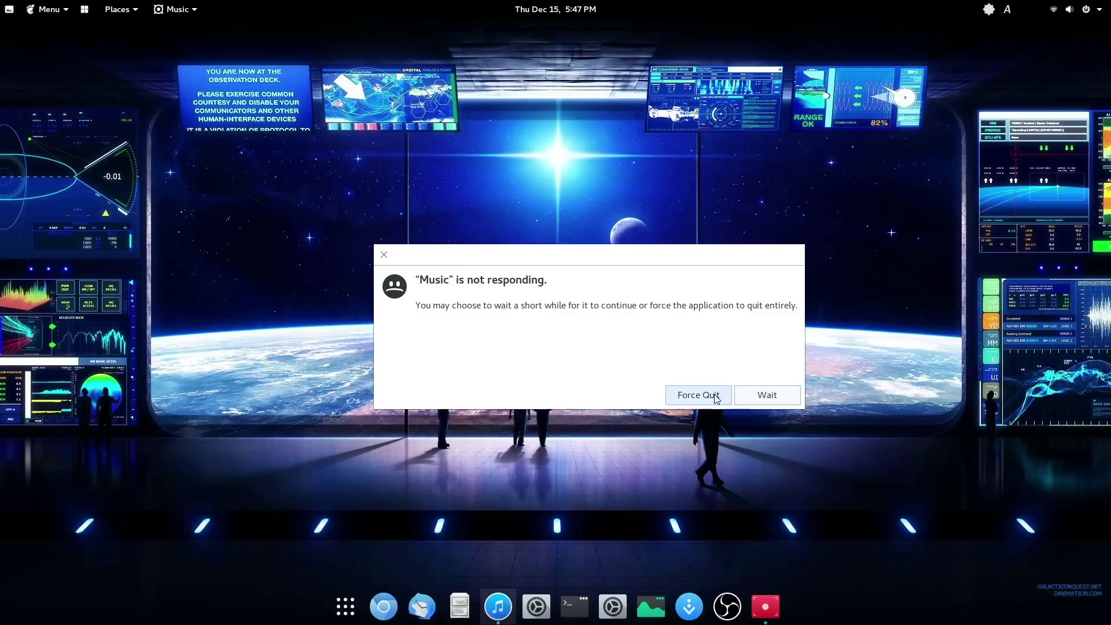
left_click(697, 395)
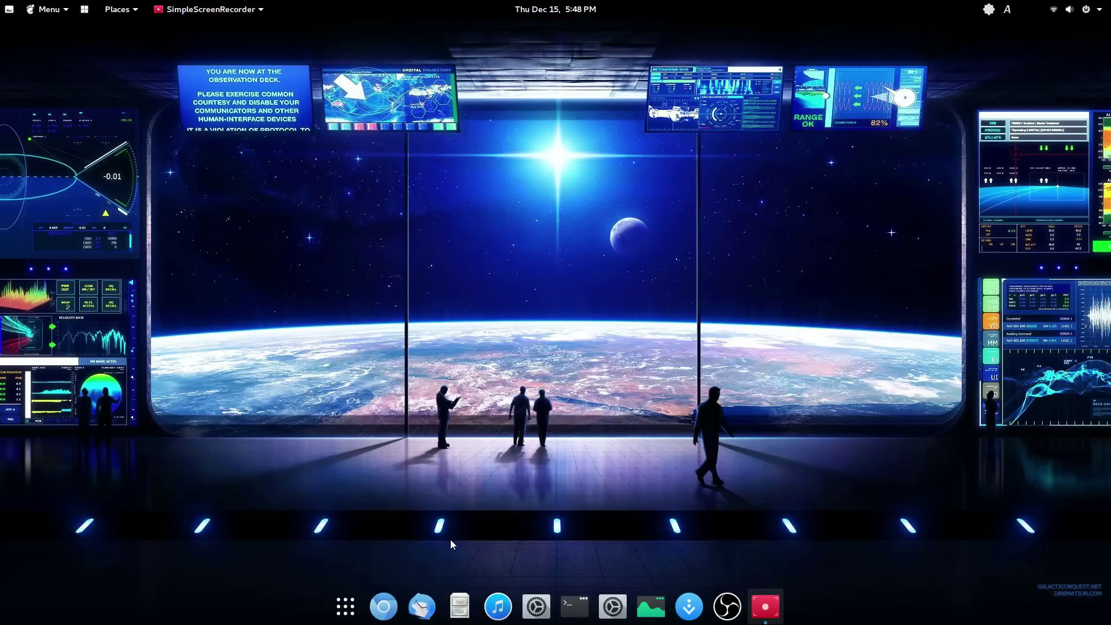
left_click(347, 606)
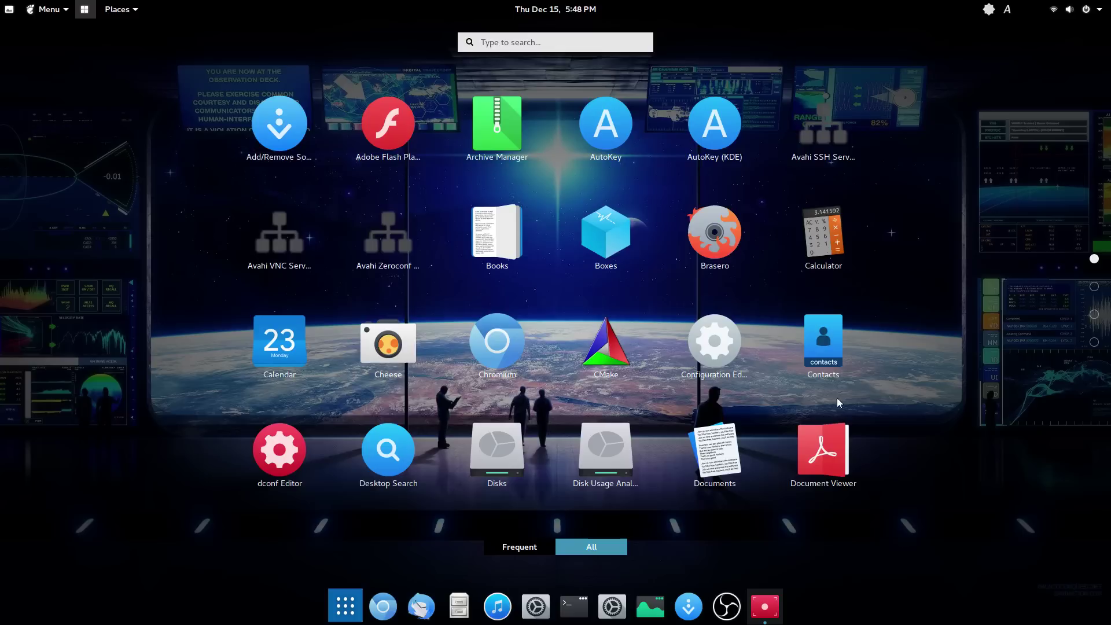
scroll(855, 368, "down", 3)
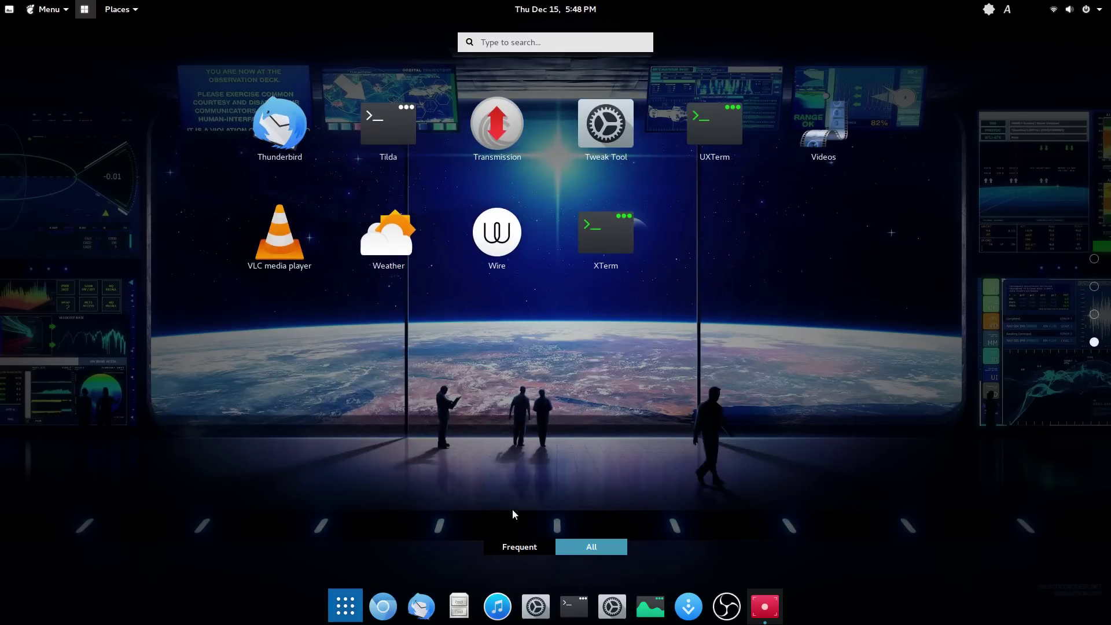
left_click(326, 539)
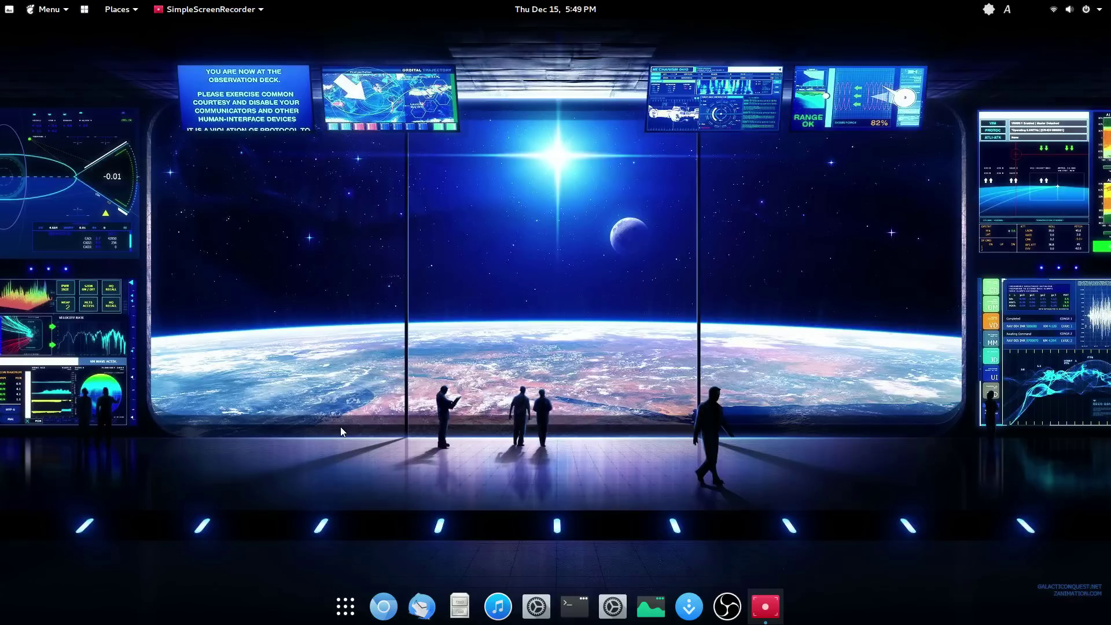
Step: Launch Files and Tweak Tool from the dock
key("super")
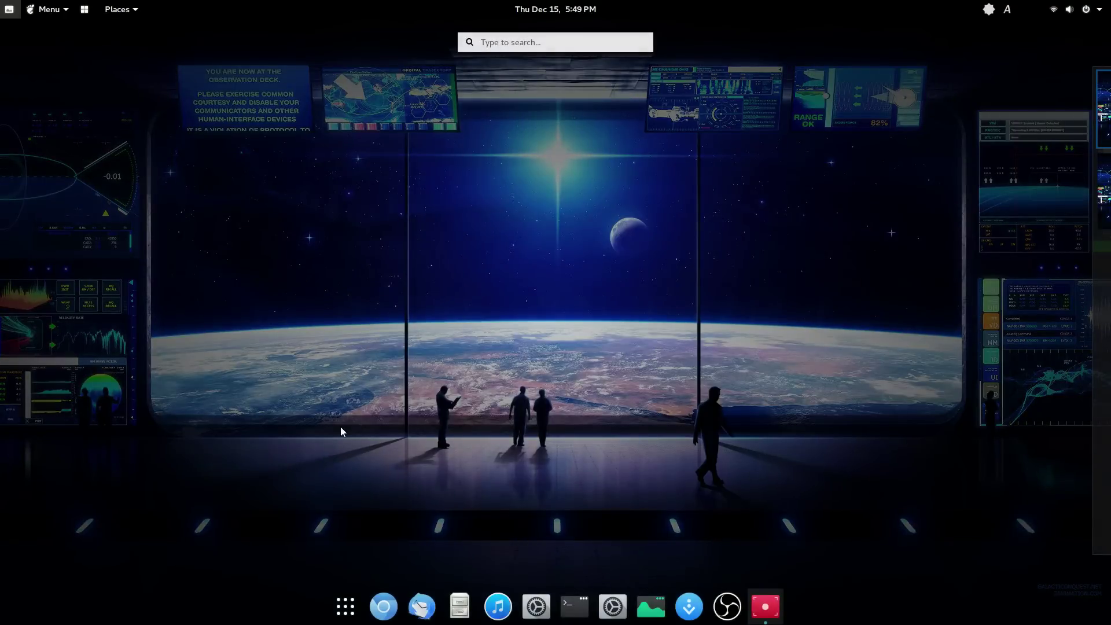
key("super")
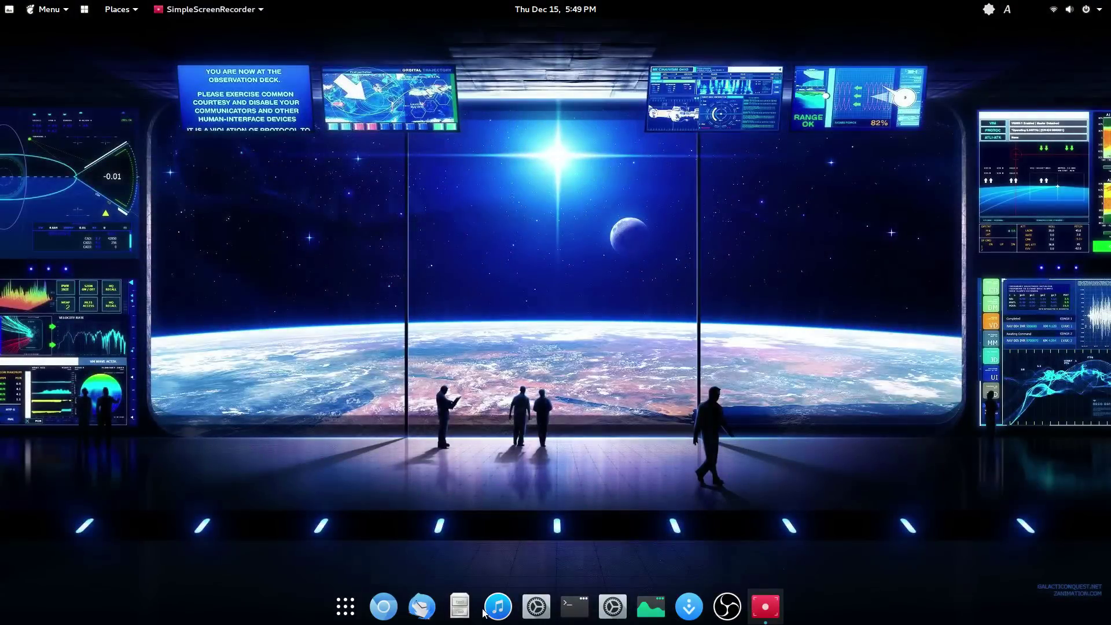
left_click(462, 608)
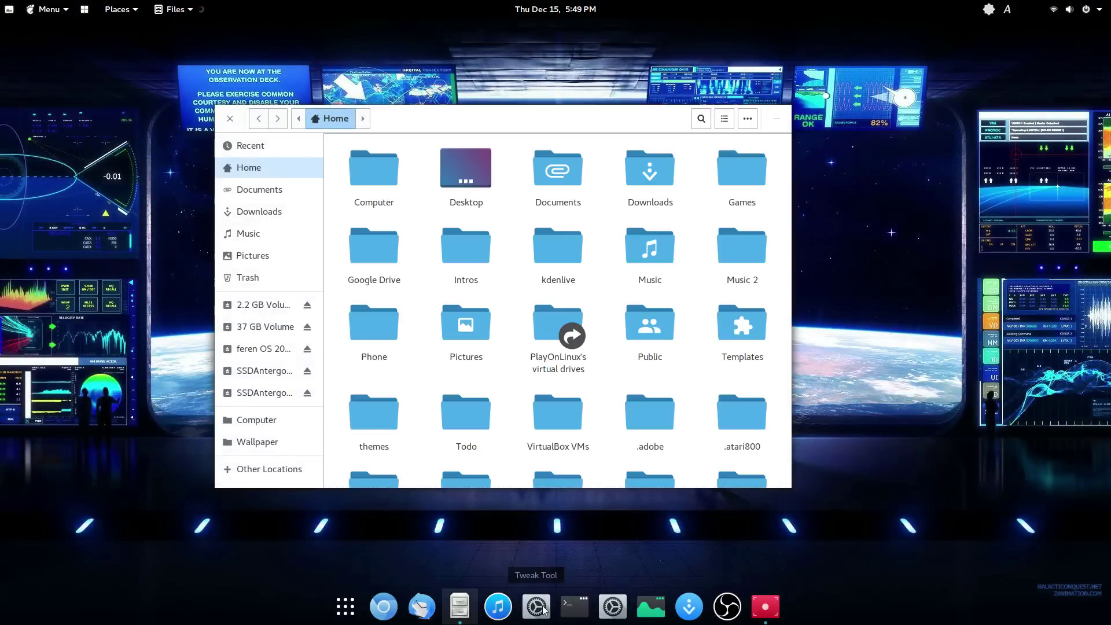
left_click(535, 607)
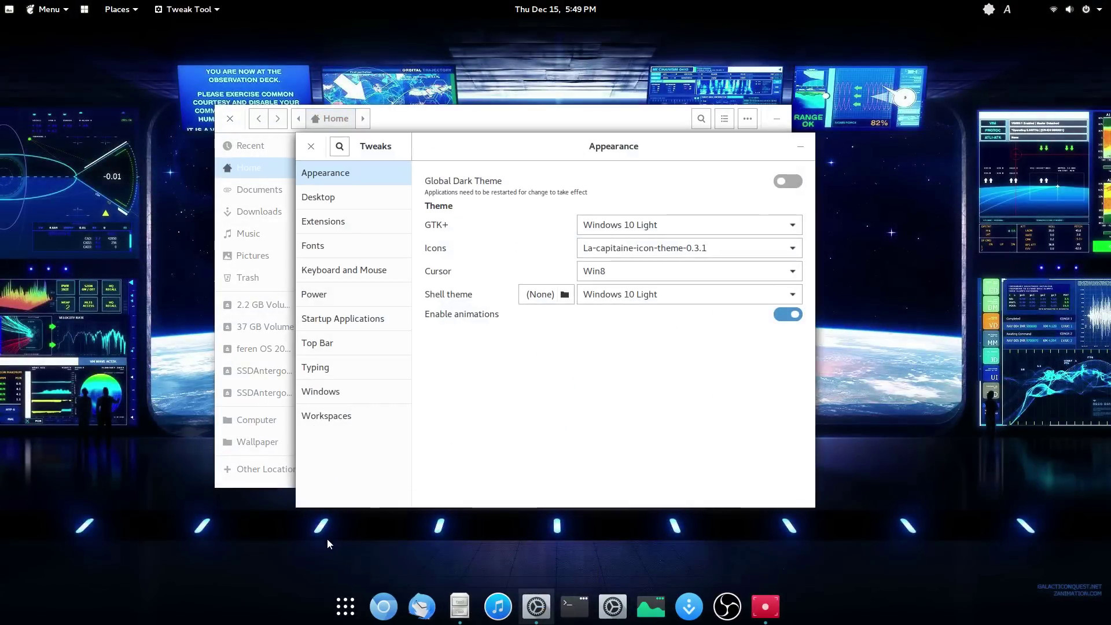
Step: Search for firefox in the Activities overview, then cancel back to the desktop
key("super")
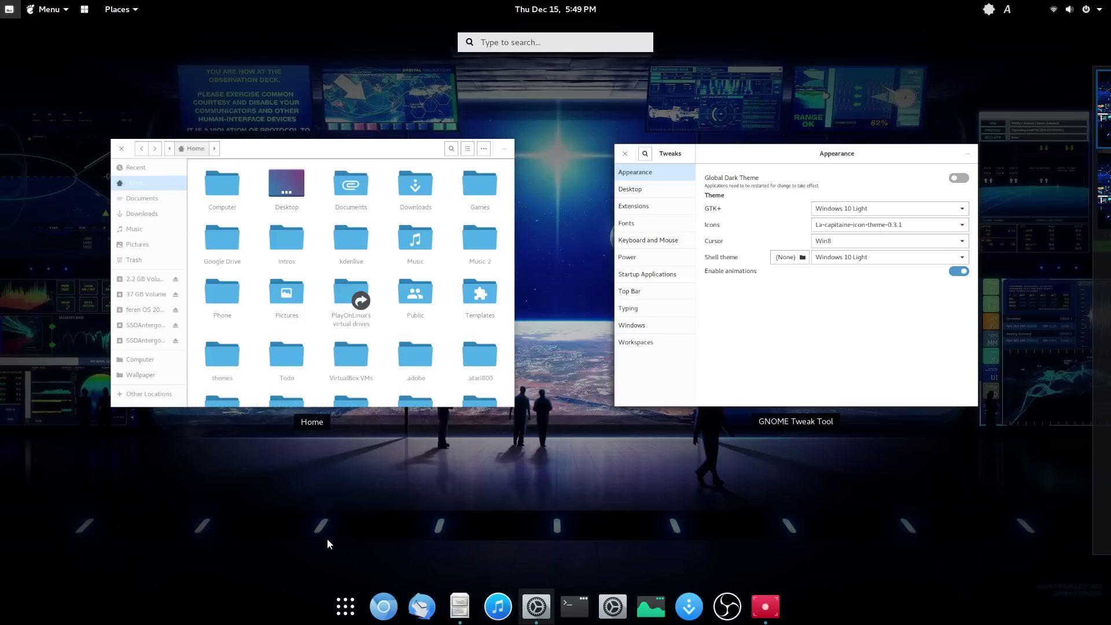
type("firefox")
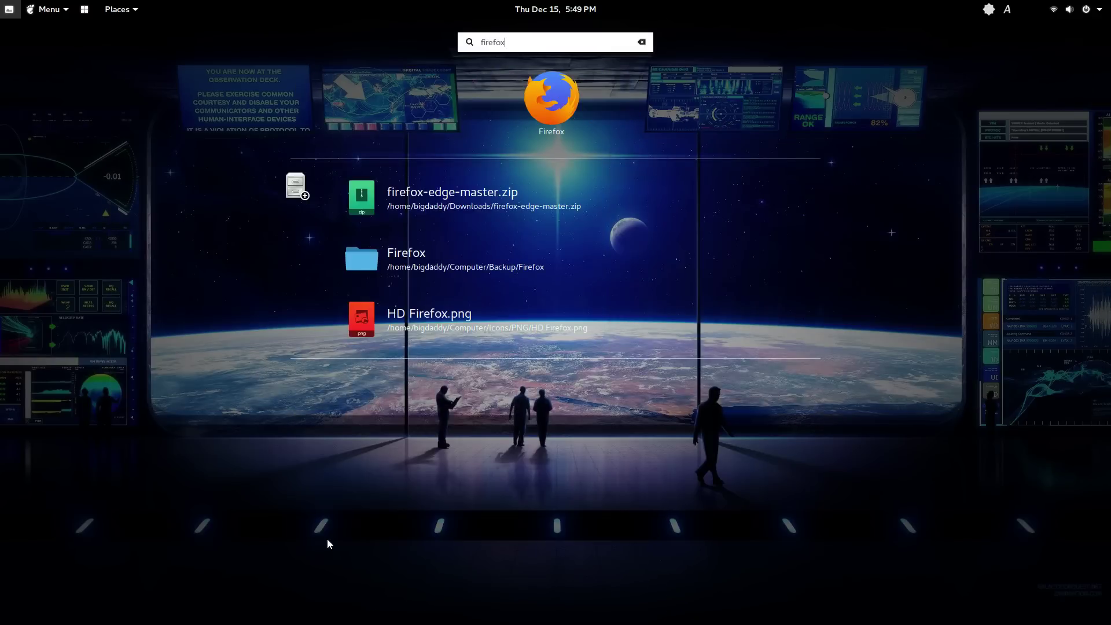
key("Escape")
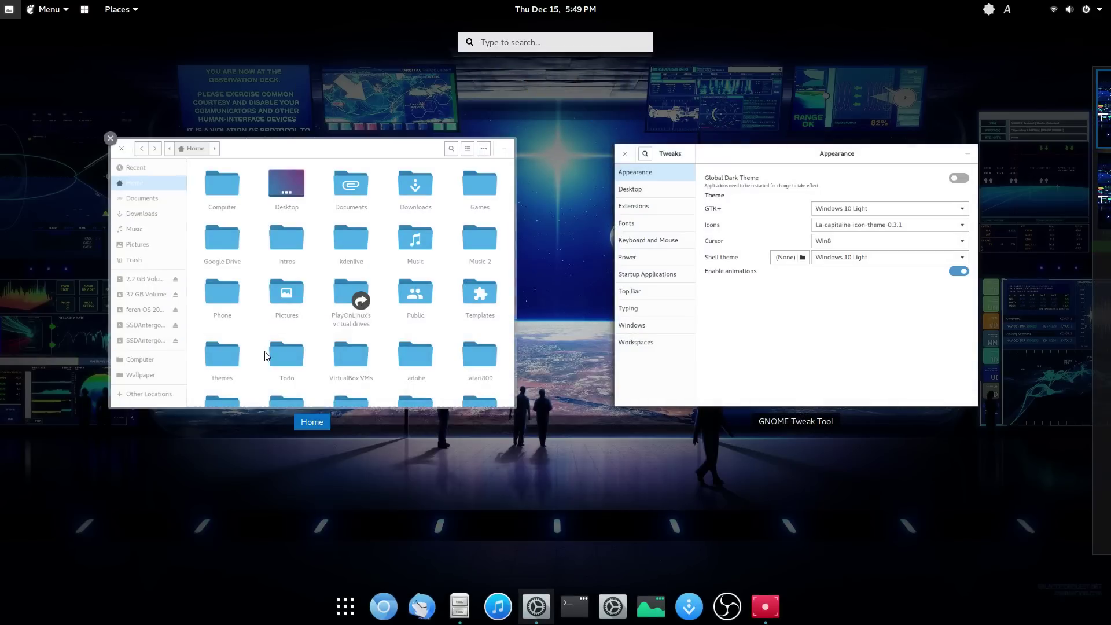
key("Escape")
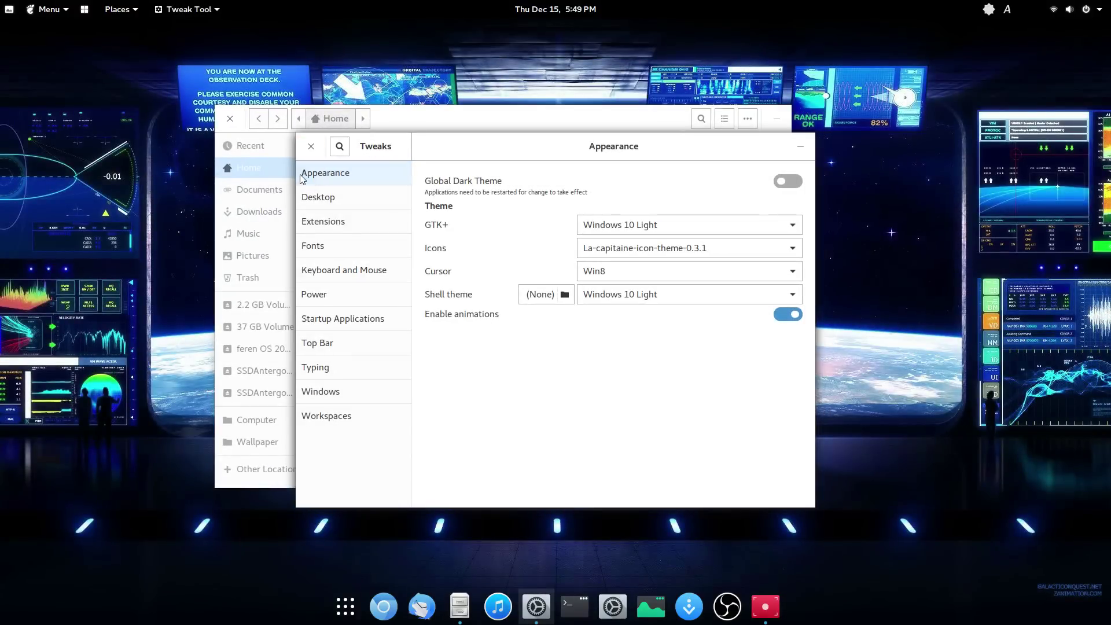
left_click(575, 12)
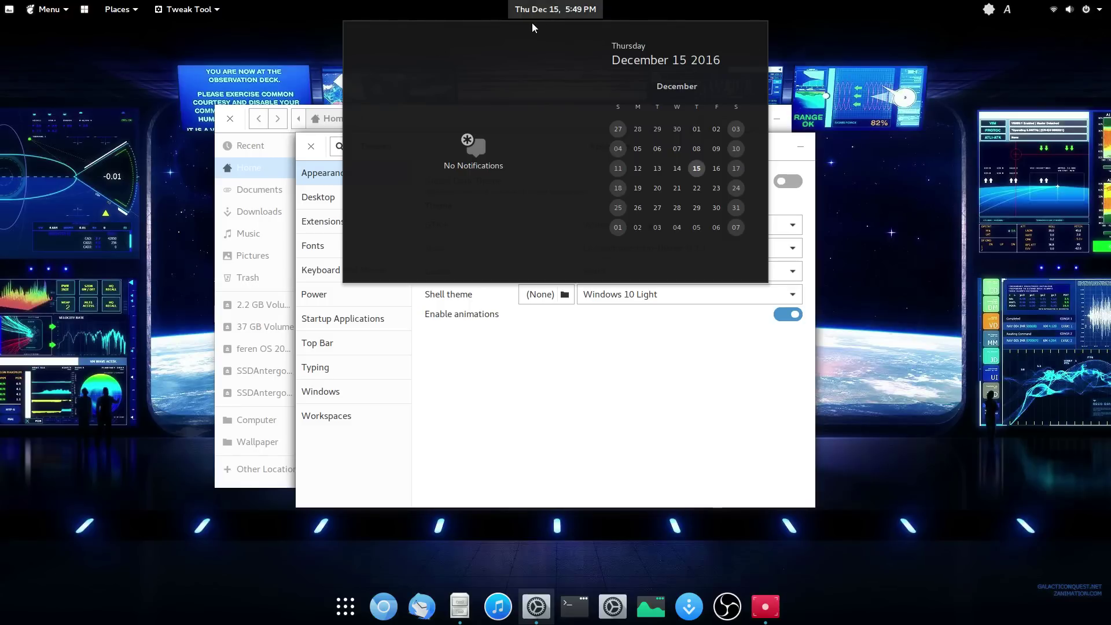
left_click(573, 5)
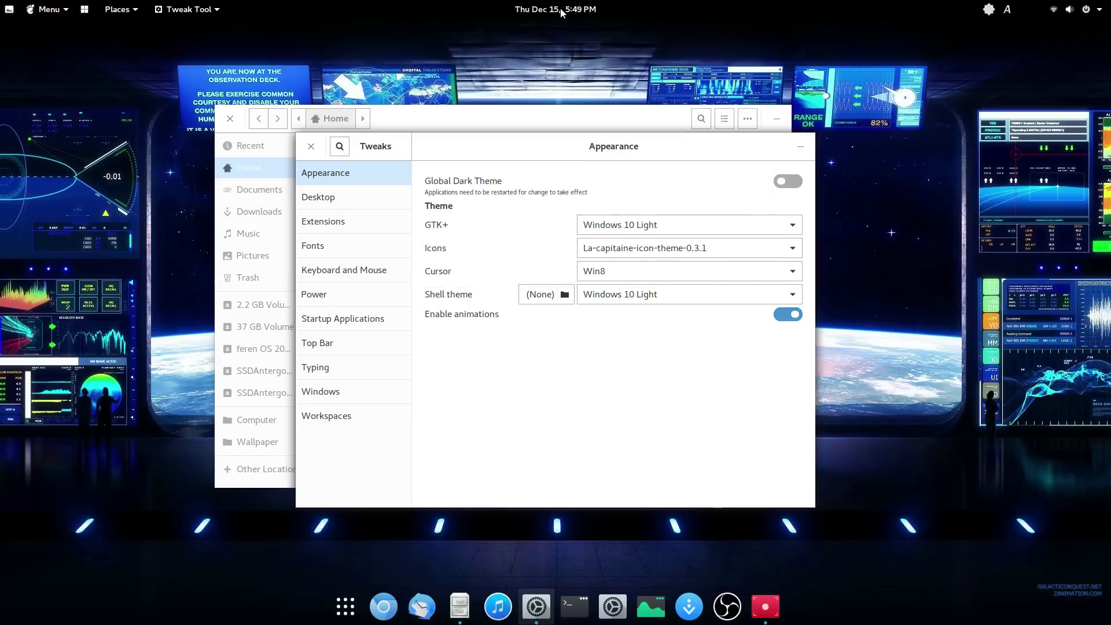
left_click(560, 10)
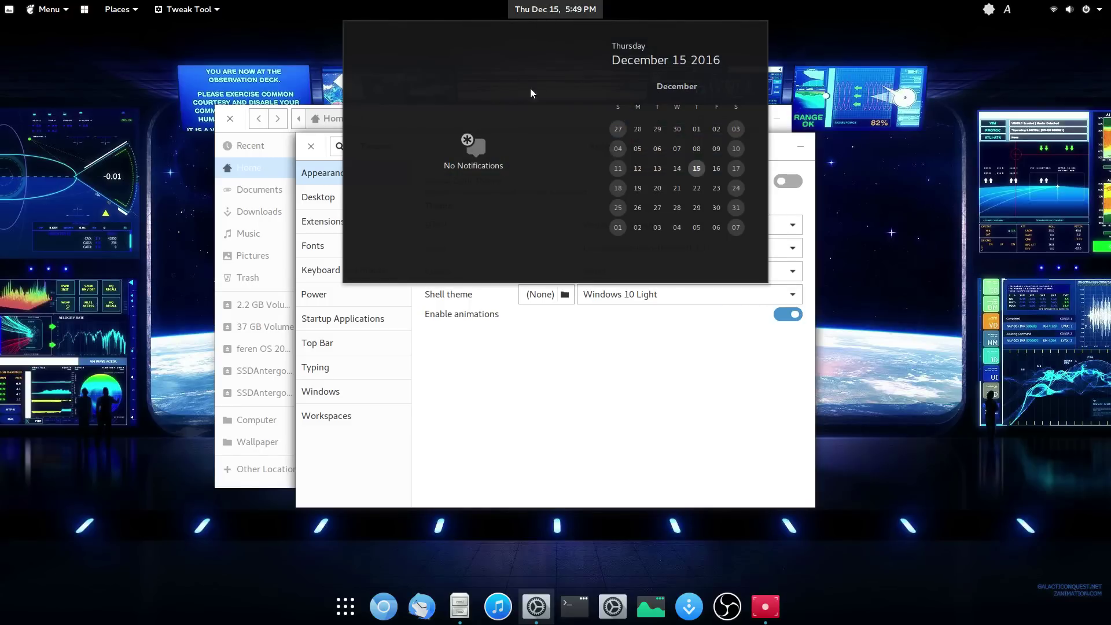
left_click(555, 11)
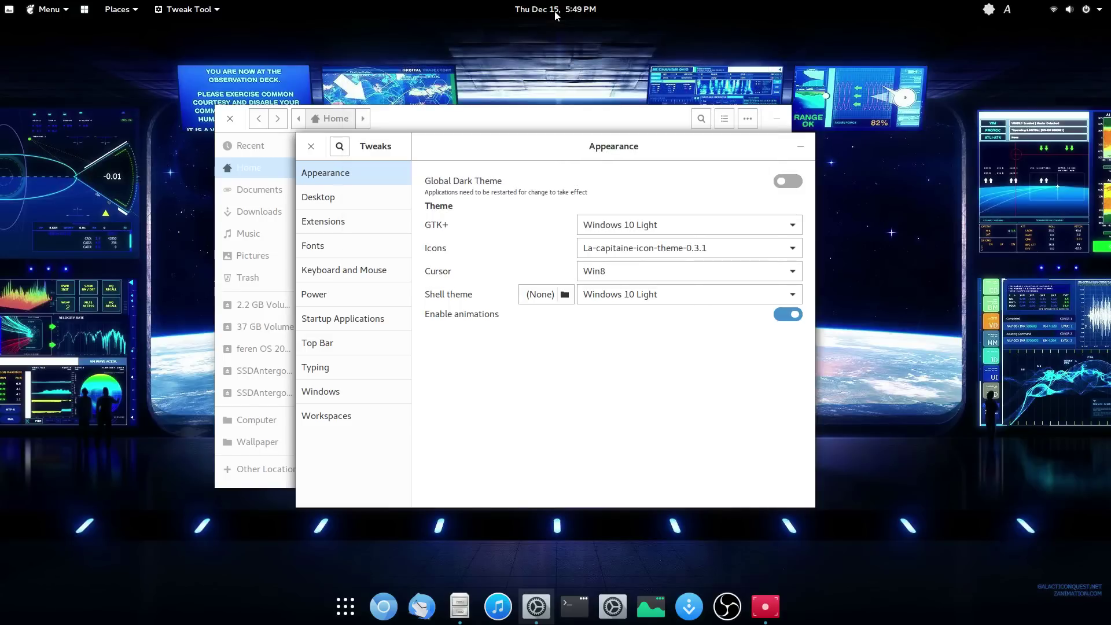
left_click(546, 12)
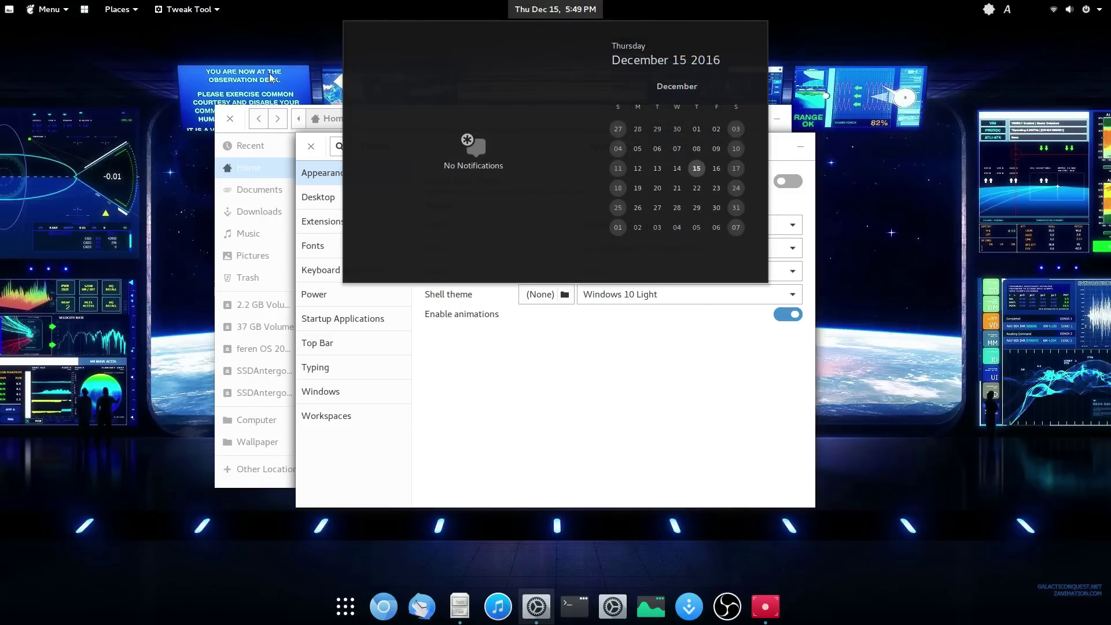
left_click(75, 60)
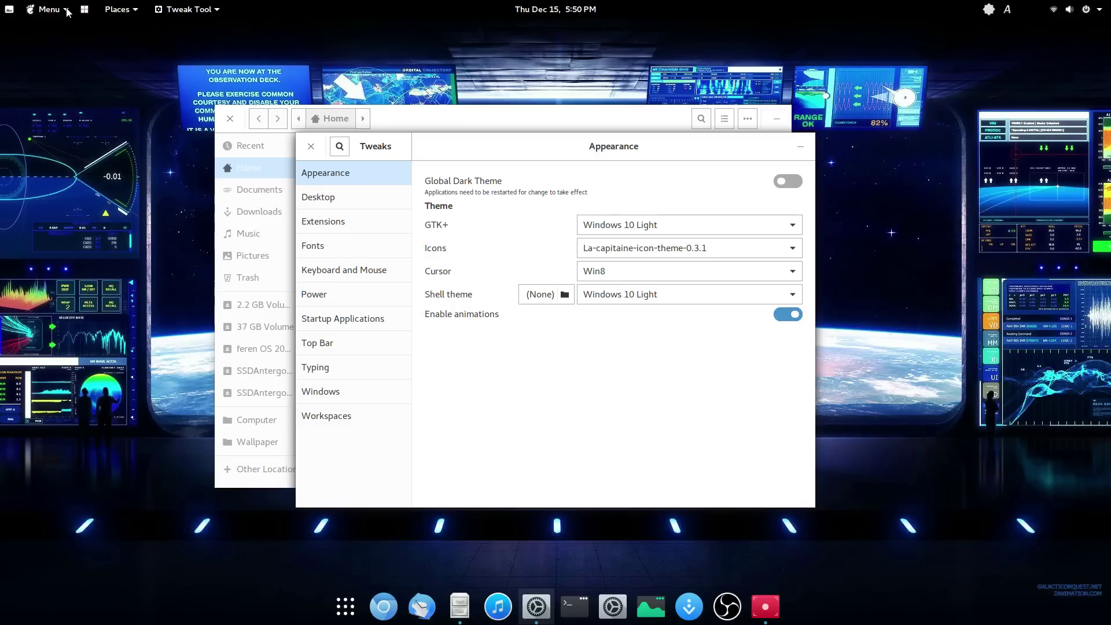
Step: Toggle the Activities overview, the application grid and the application menu panel
left_click(10, 9)
left_click(10, 10)
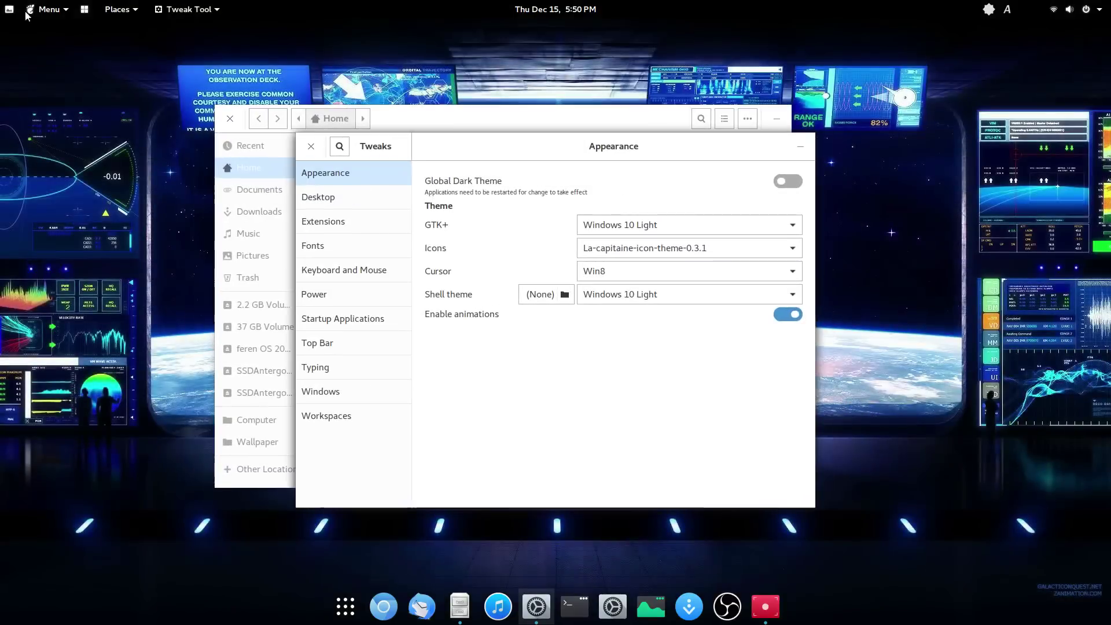
left_click(85, 10)
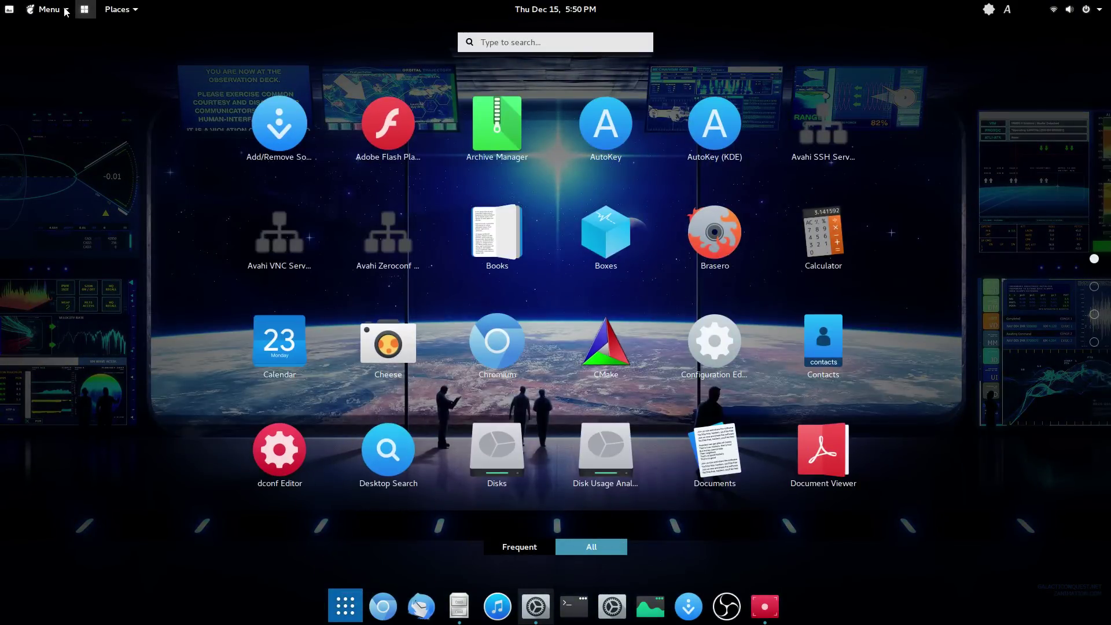
left_click(55, 10)
key("Escape")
key("Escape")
key("Escape")
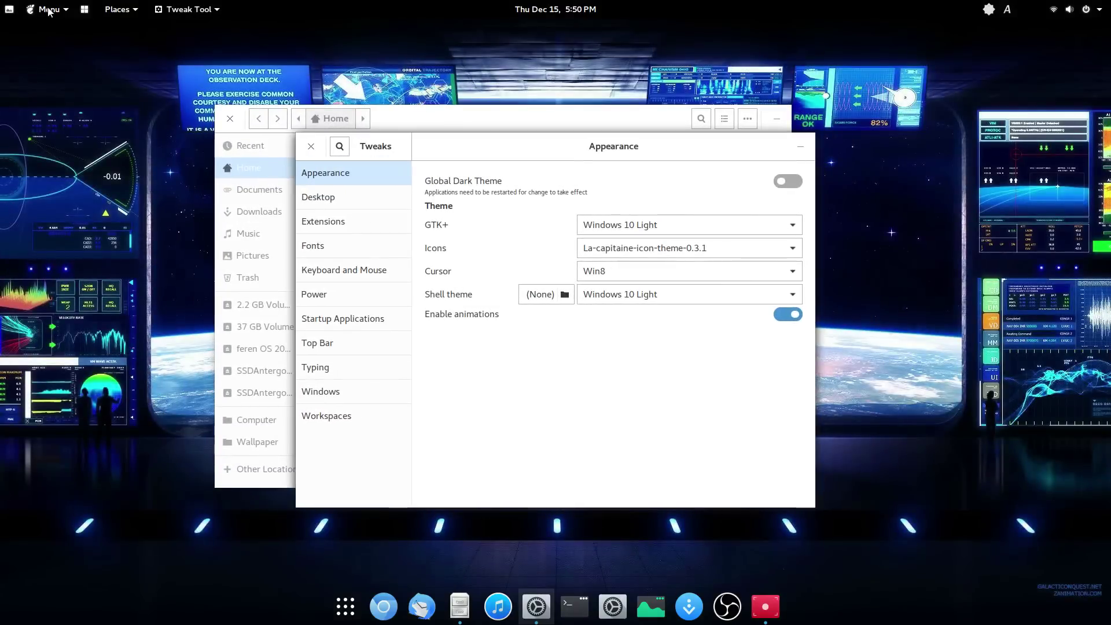
Step: Browse the Menu categories Chromium Apps, Programming and Favorite Apps, then close the menu
left_click(49, 9)
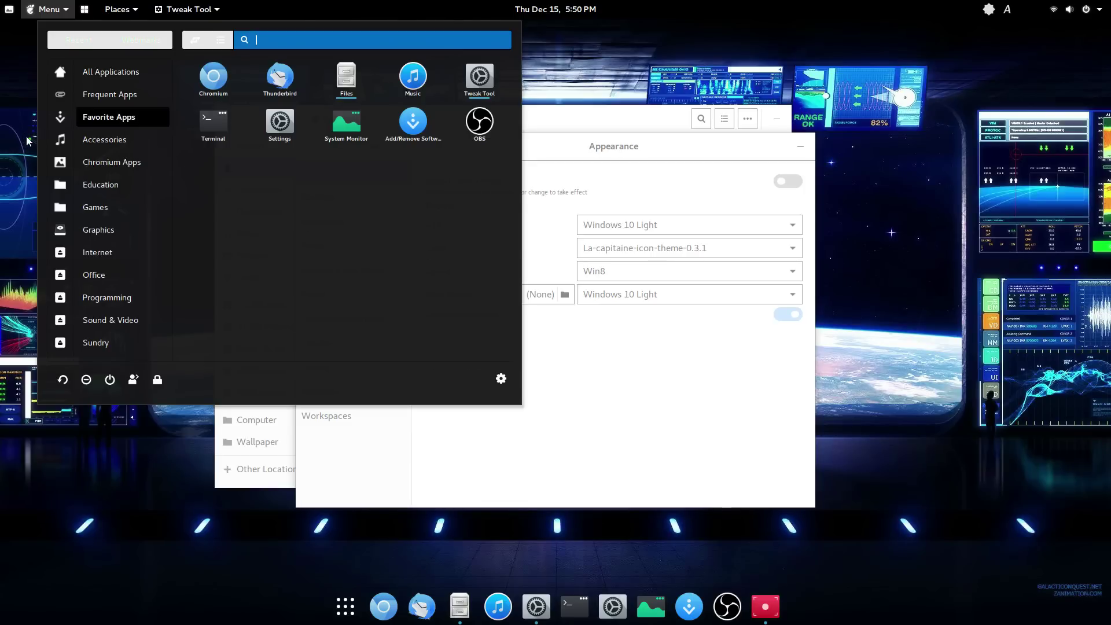
mouse_move(94, 168)
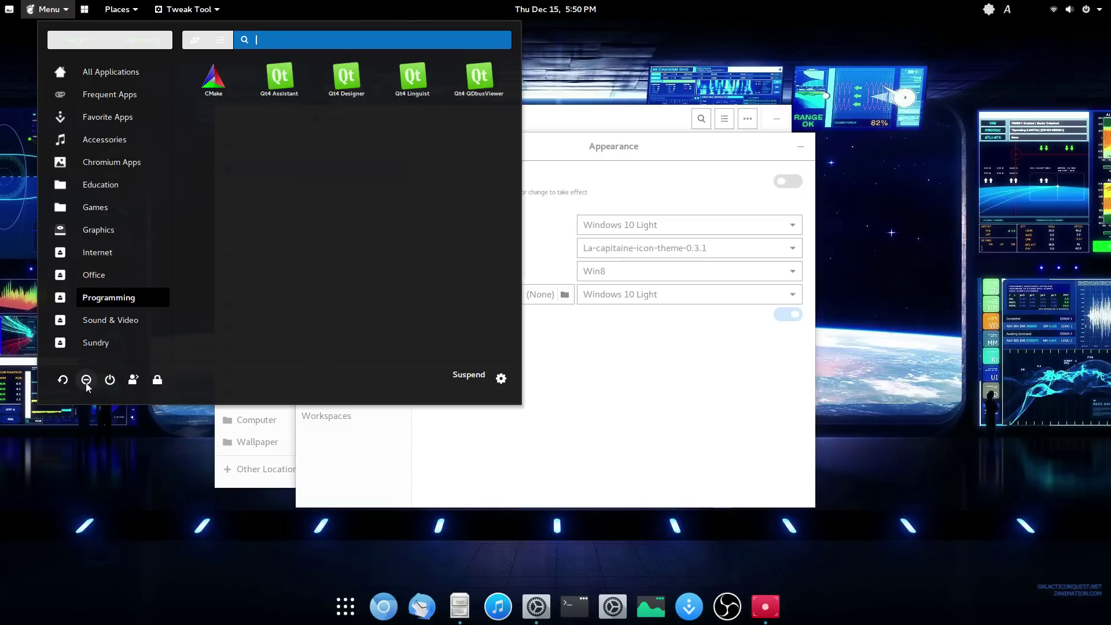
left_click(33, 10)
left_click(61, 12)
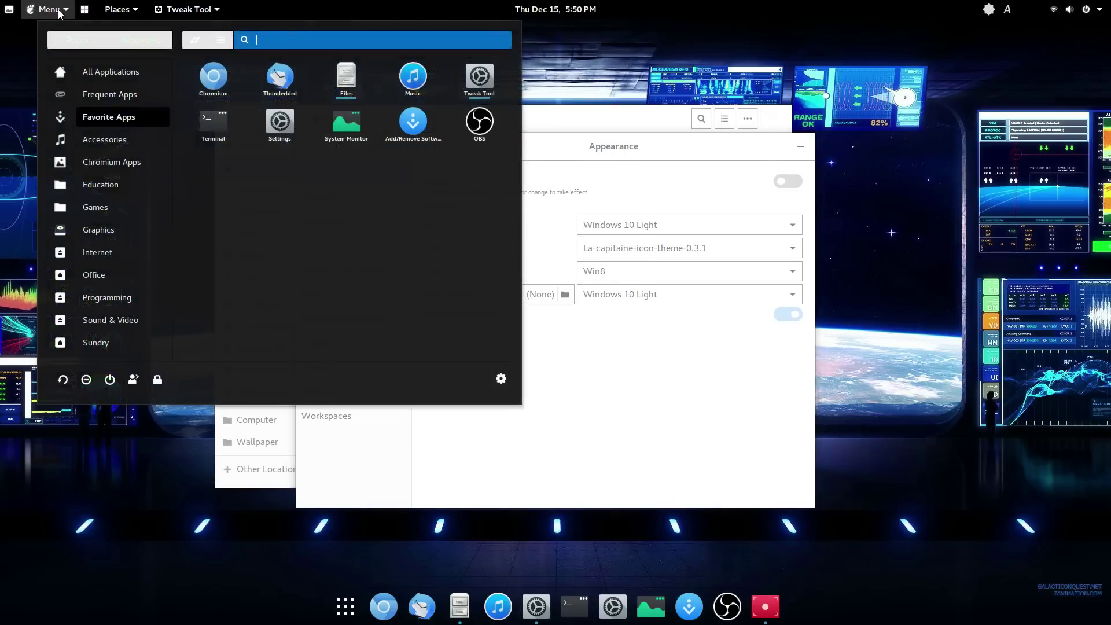
left_click(60, 12)
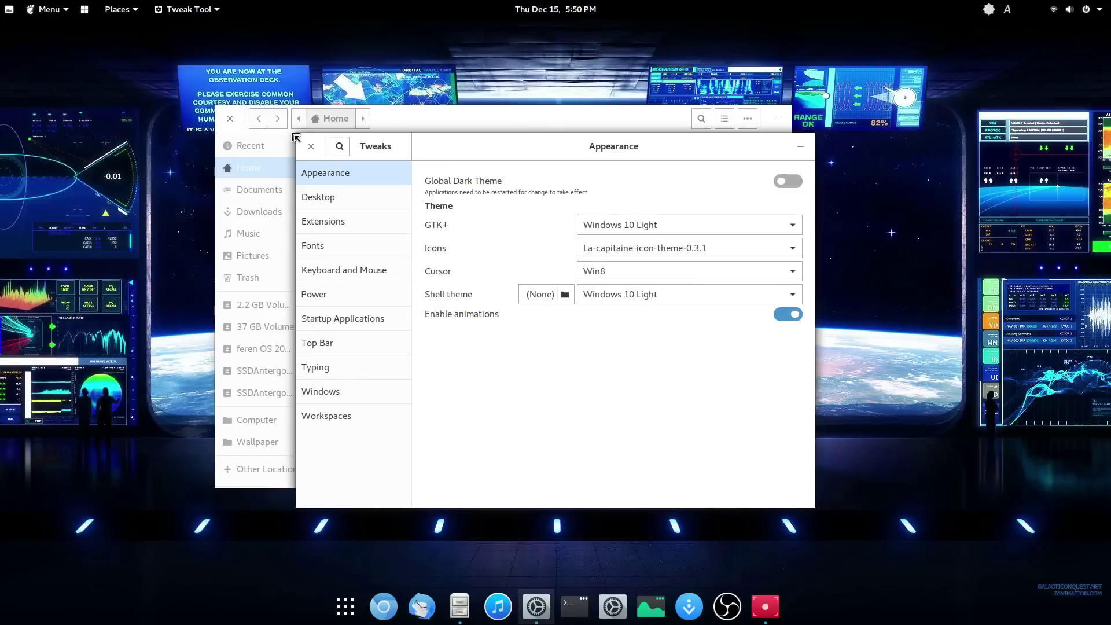
Step: Show the Extensions page and scroll through the installed extensions and back to the top
left_click(322, 221)
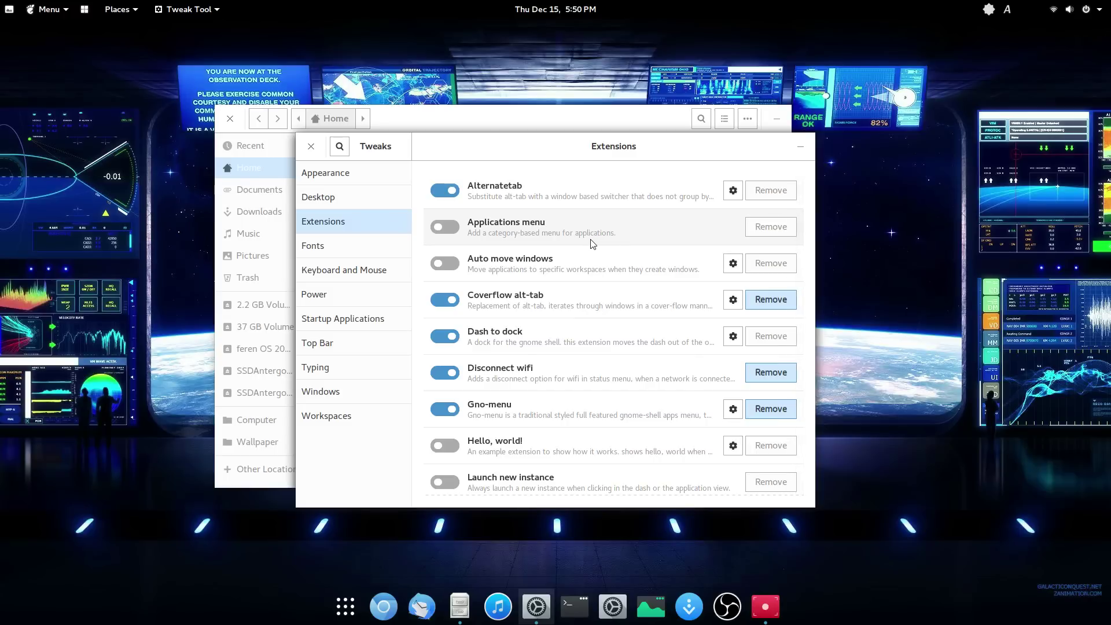
scroll(590, 244, "down", 5)
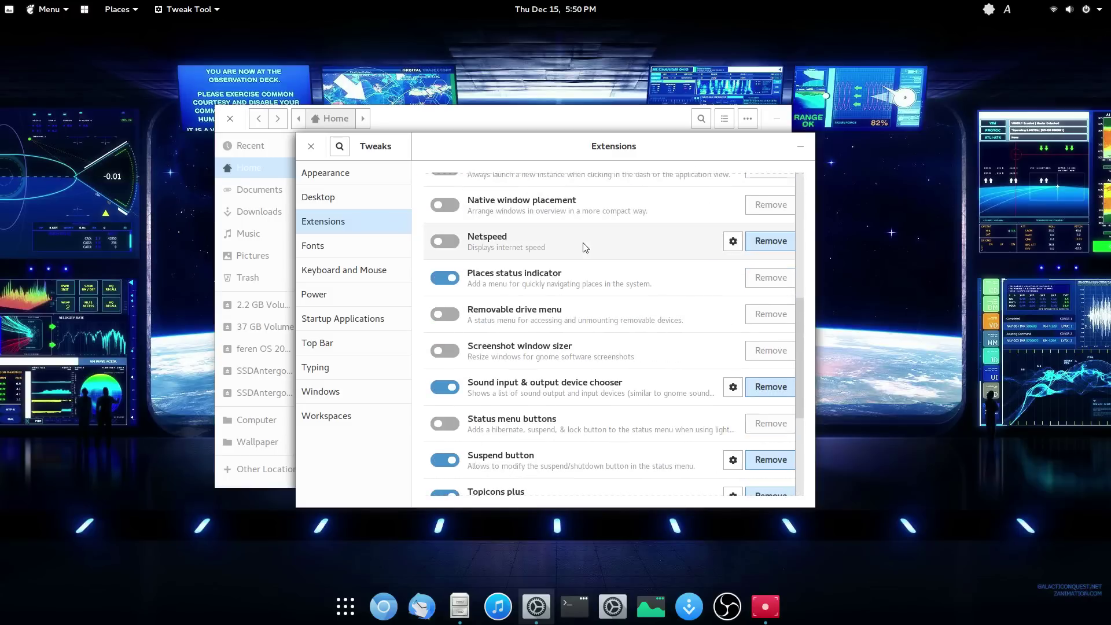
scroll(586, 247, "down", 2)
scroll(586, 247, "down", 1)
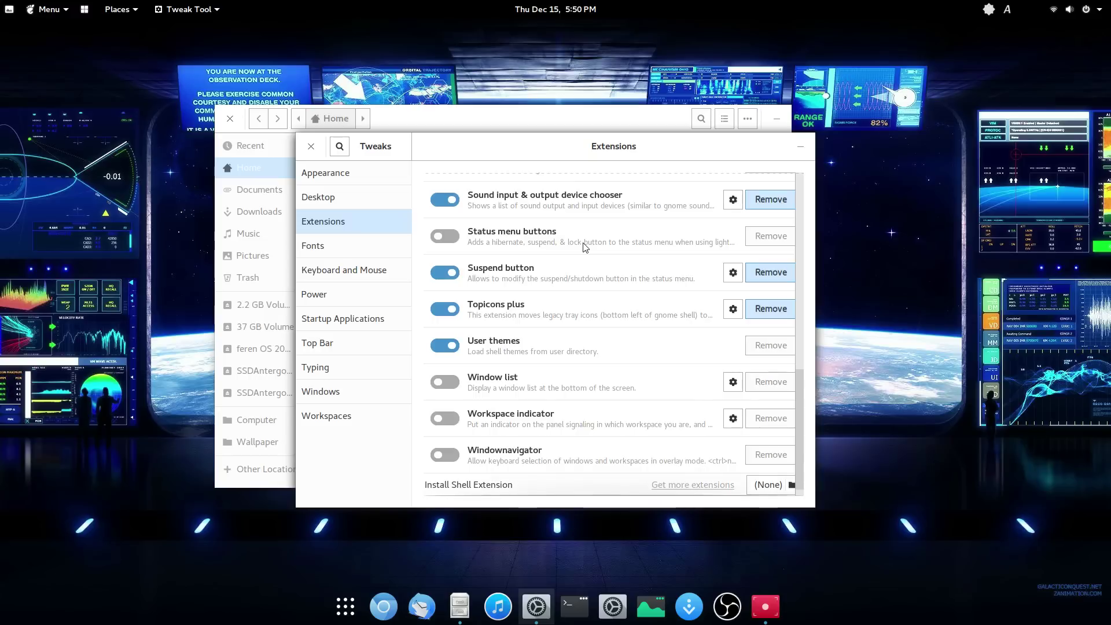
scroll(583, 247, "up", 8)
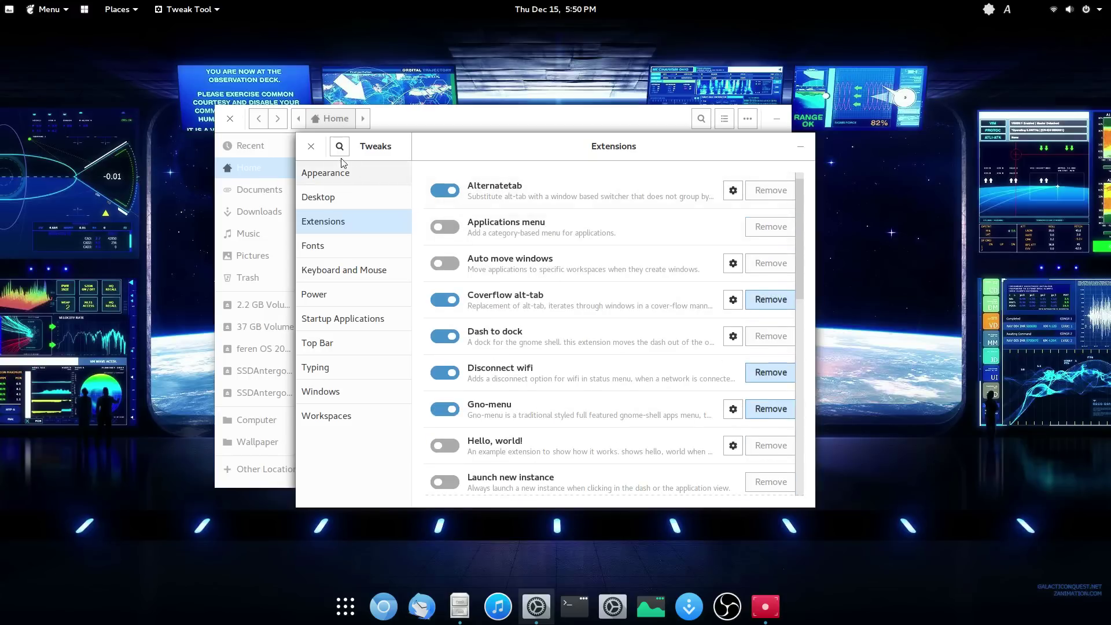
Step: Close the Tweak Tool window and then the Files window
left_click(320, 149)
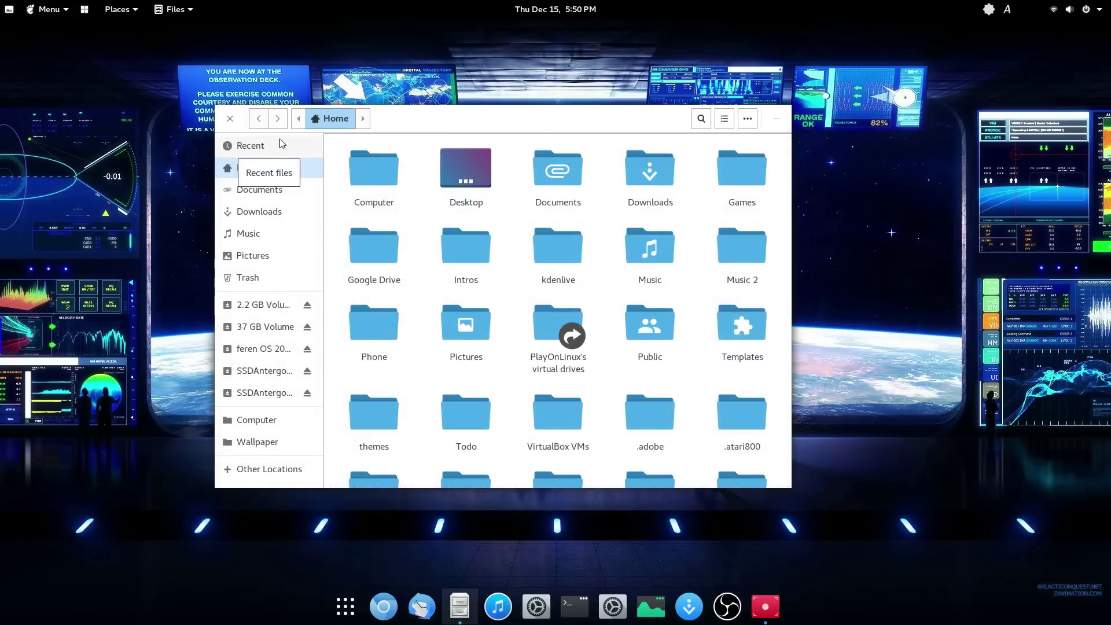
left_click(230, 119)
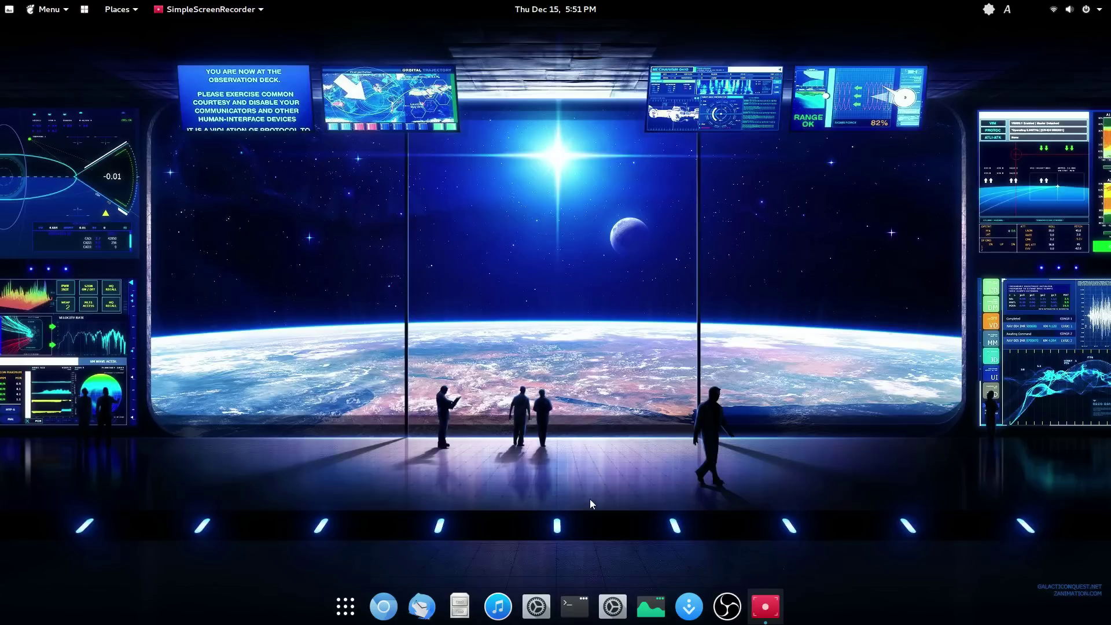
Step: Open Add/Remove Software and search the AUR for lollypop
left_click(688, 606)
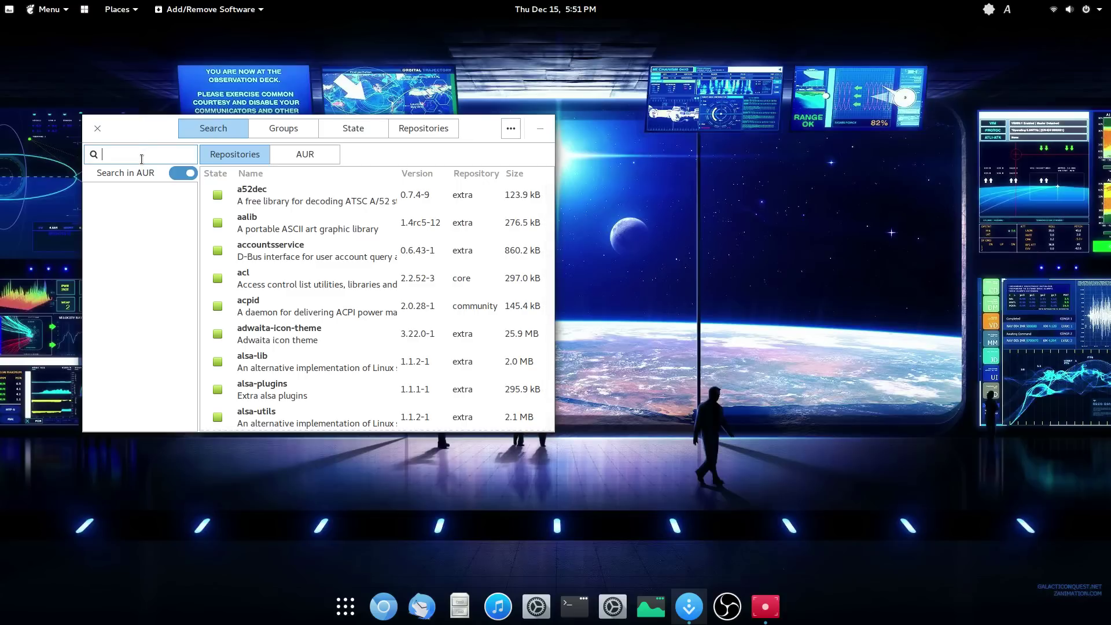
type("lollypop")
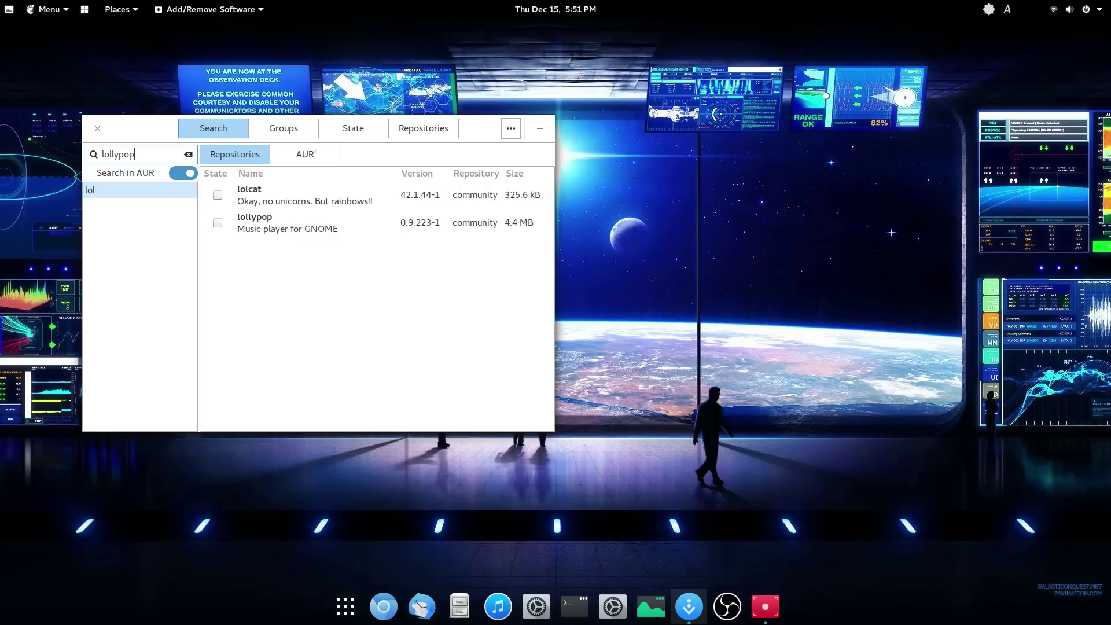
left_click(315, 156)
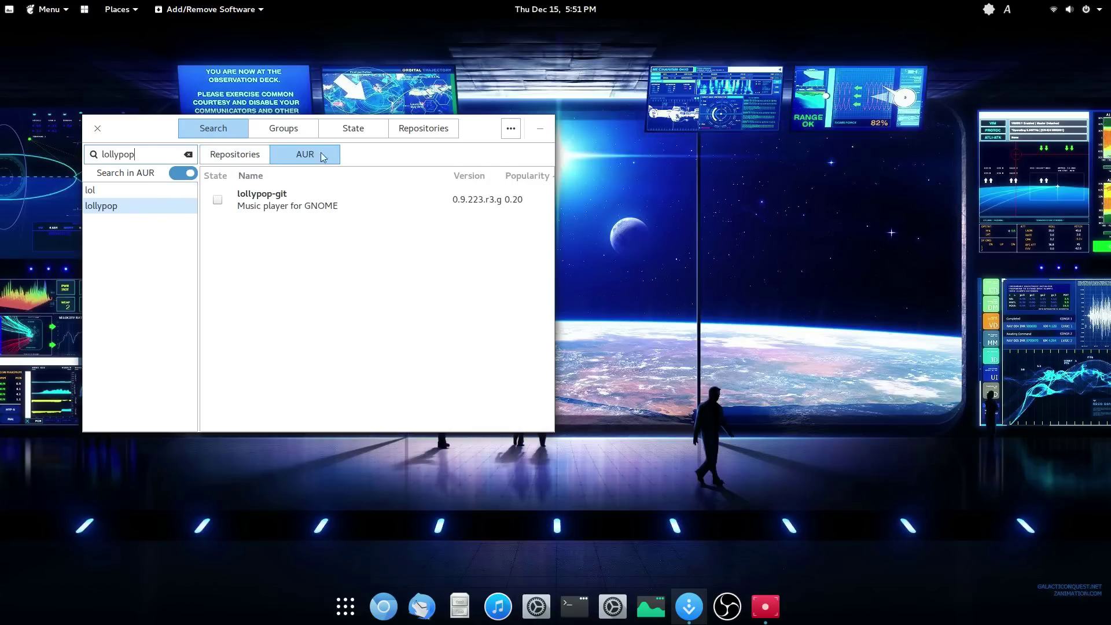
Step: Compare the repository and AUR results twice, ending on AUR's lollypop-git
left_click(258, 154)
left_click(309, 161)
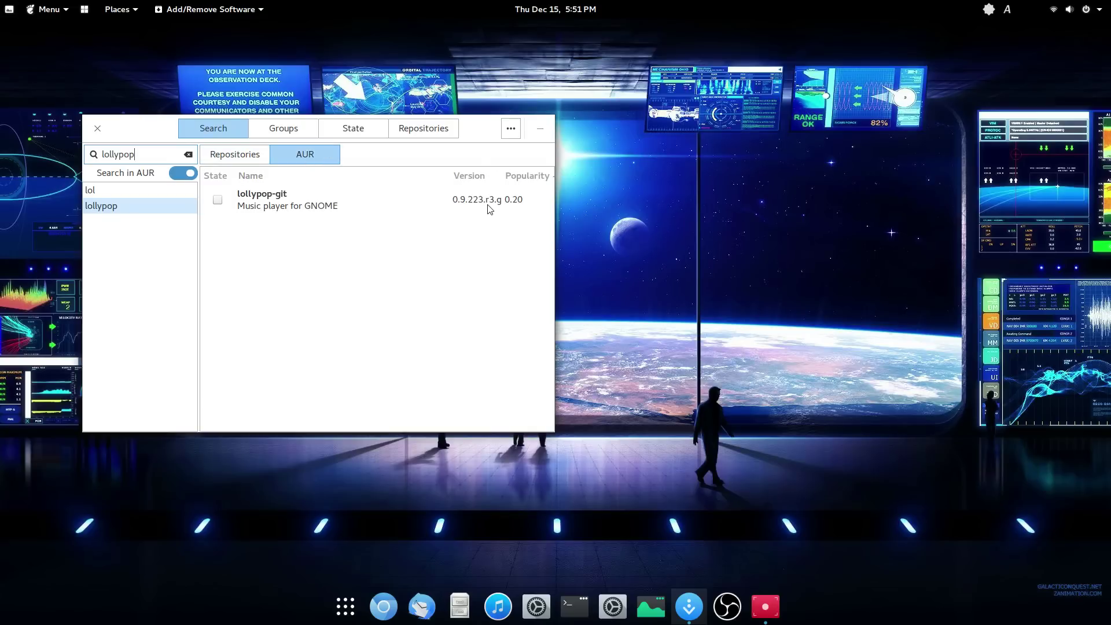
left_click(259, 157)
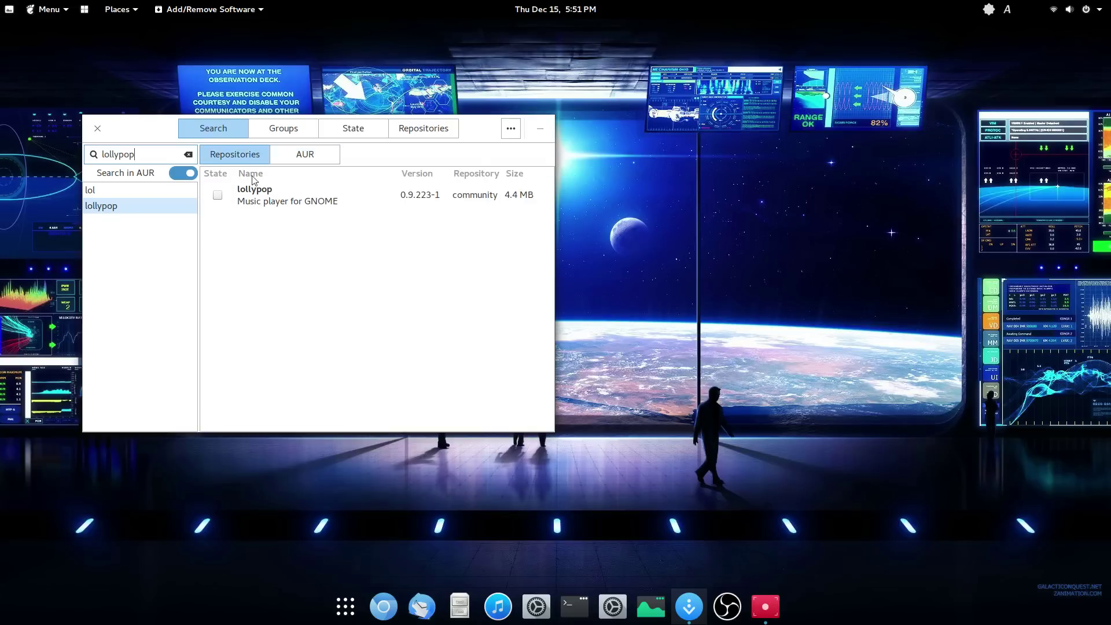
left_click(319, 157)
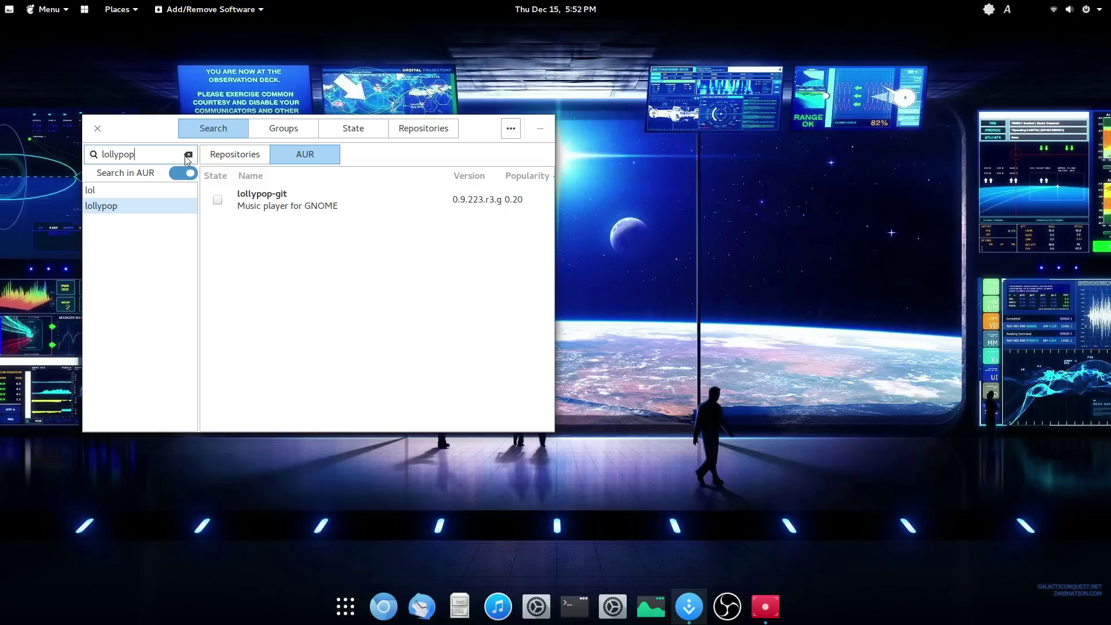
Step: Replace the lollypop search with xdman and view the AUR result, xdman 5.0.47-2
left_click_drag(137, 155, 76, 136)
type("xdman")
left_click(239, 158)
left_click(305, 155)
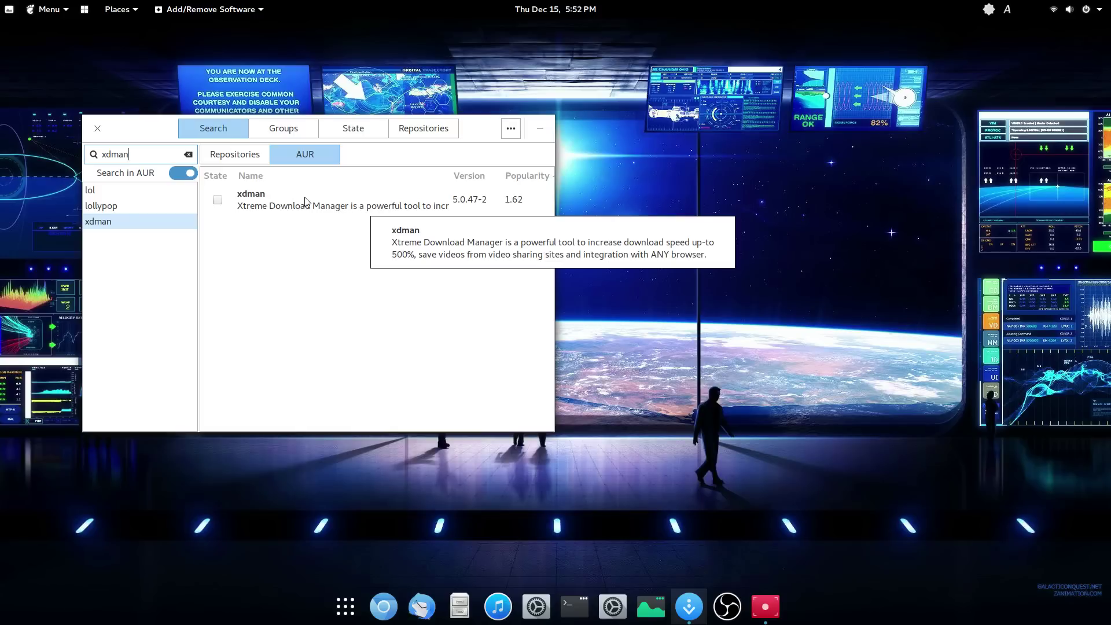
Step: Close the Add/Remove Software window to reveal the bare space-station wallpaper
left_click(98, 128)
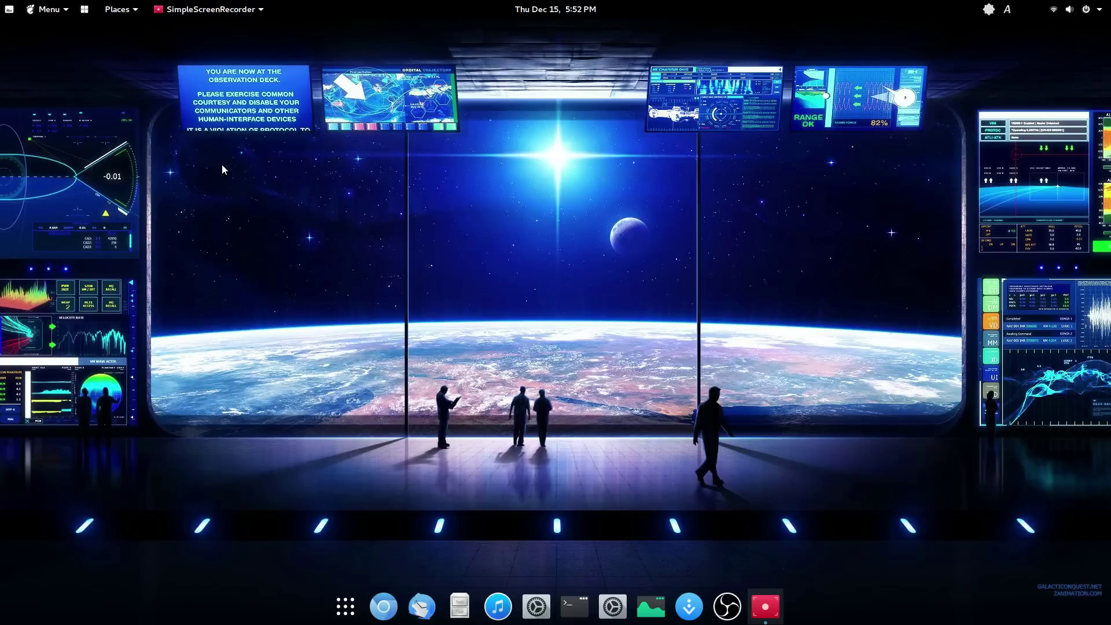